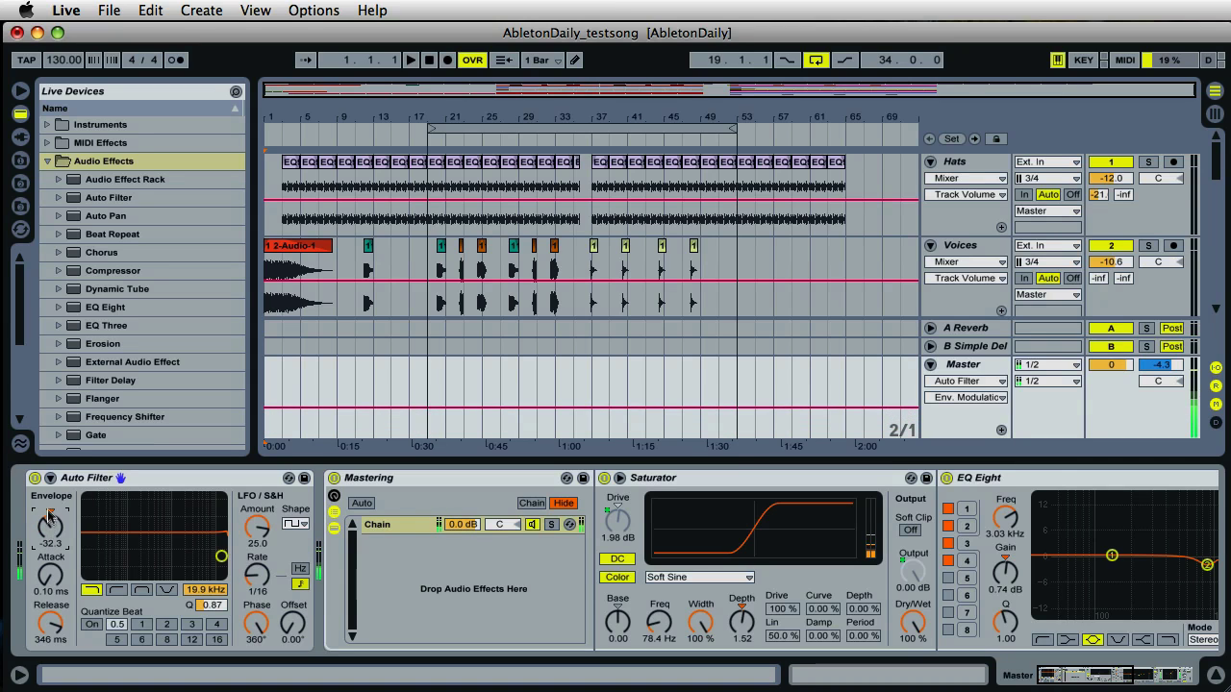
Step: Switch off the Auto Filter device and select the Master track
left_click(35, 479)
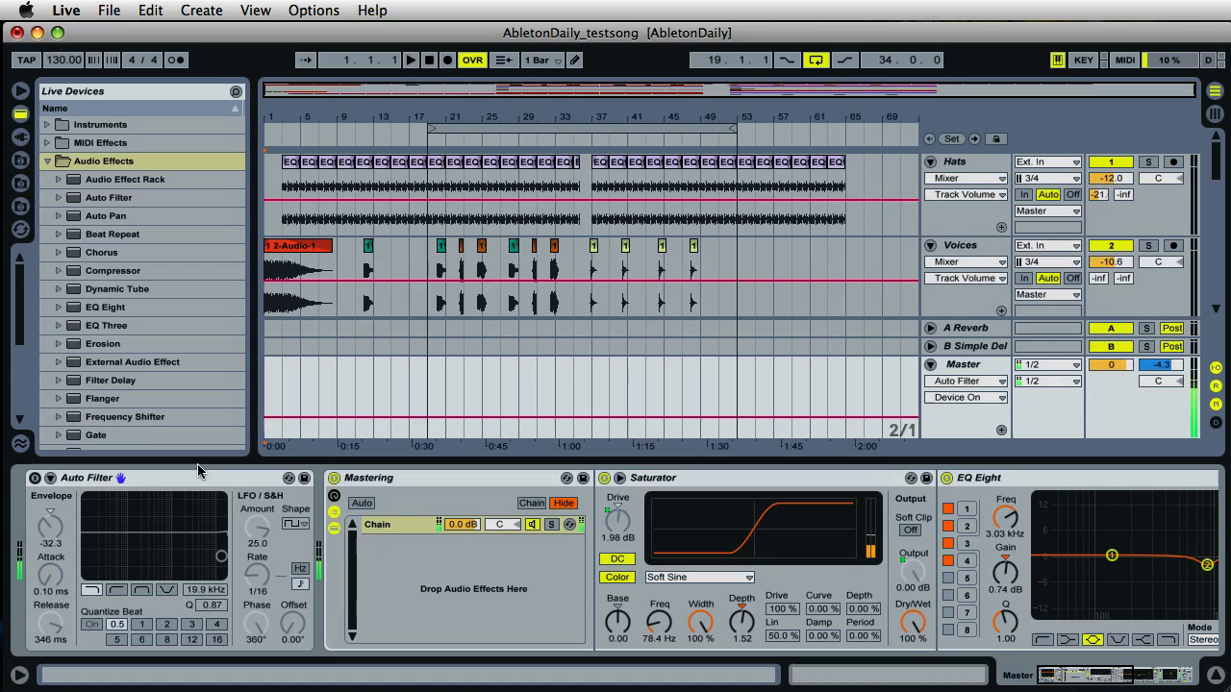
left_click(965, 365)
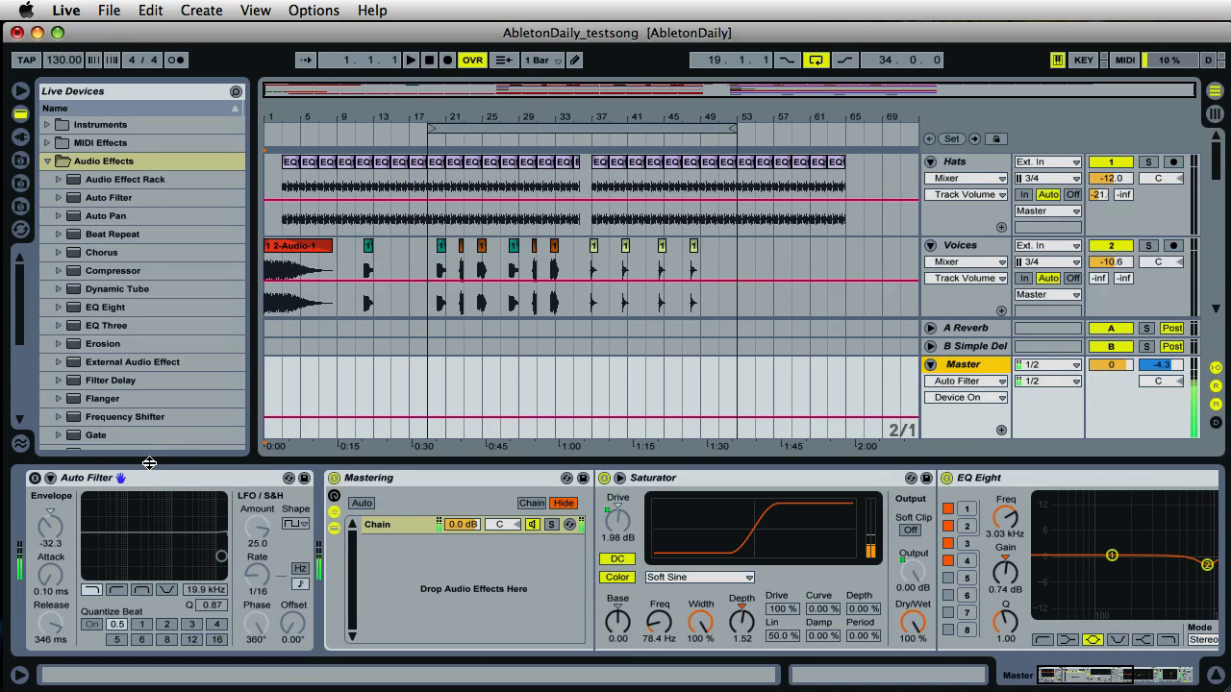
Step: Look over the Audio Effects list and the song's tracks in the arrangement
left_click(46, 162)
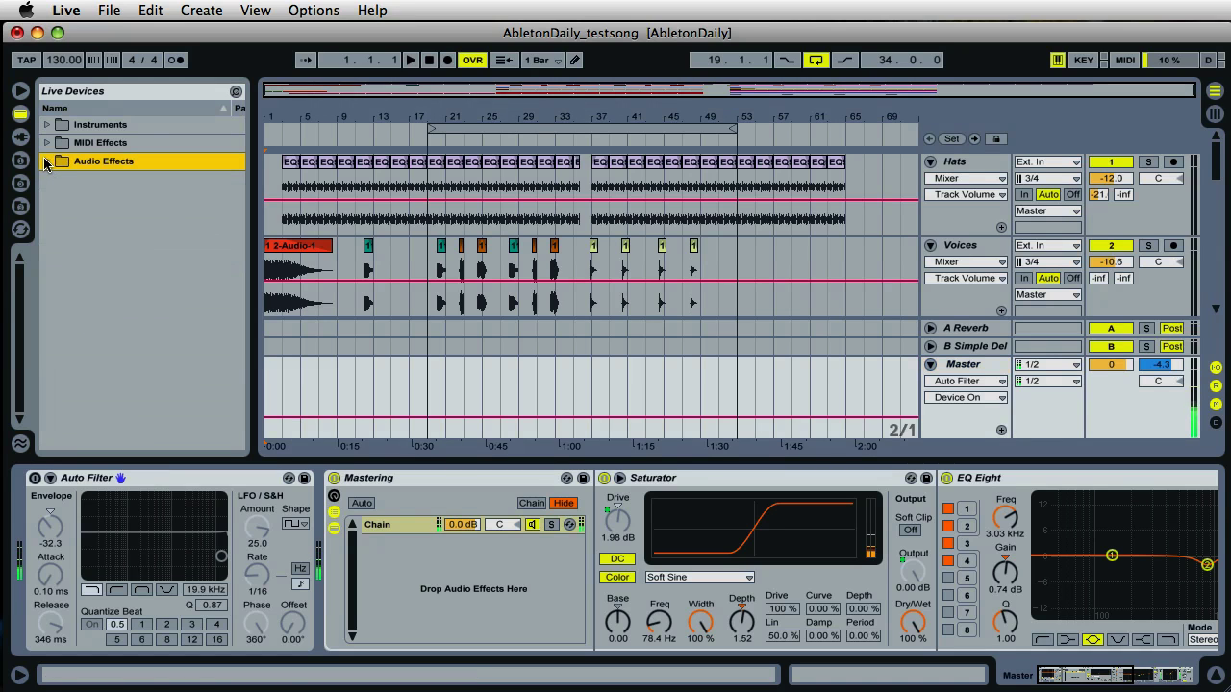
left_click(45, 162)
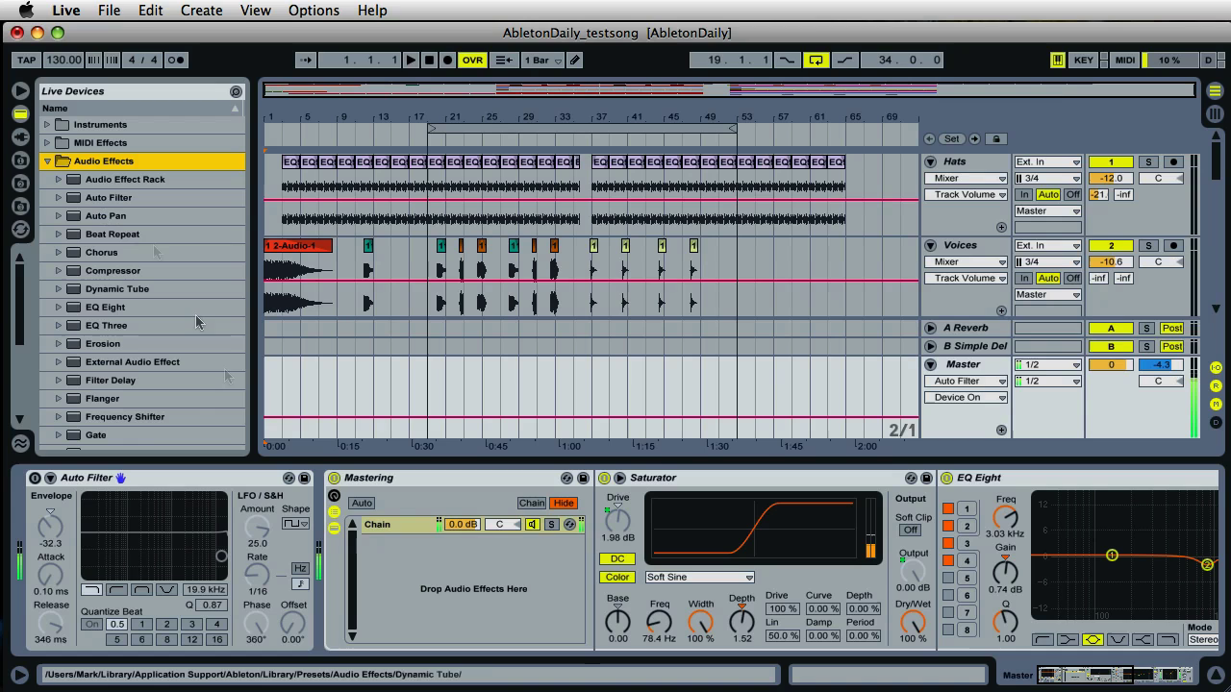
left_click(966, 367)
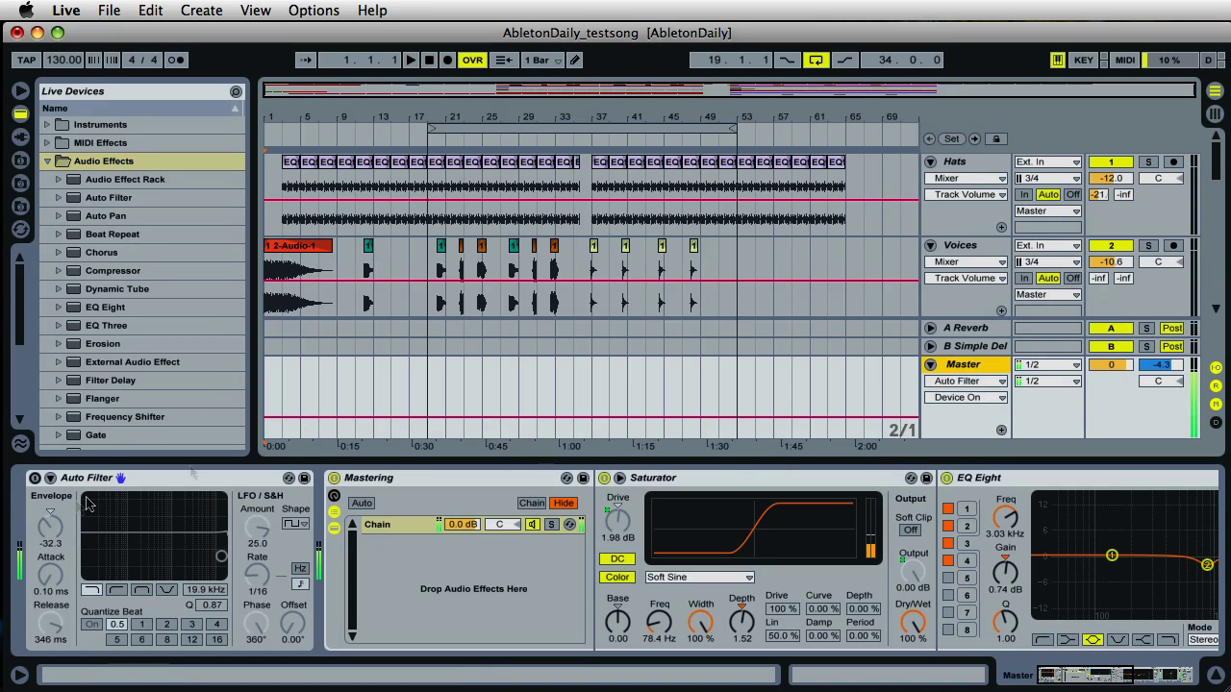
scroll(1115, 234, "down", 15)
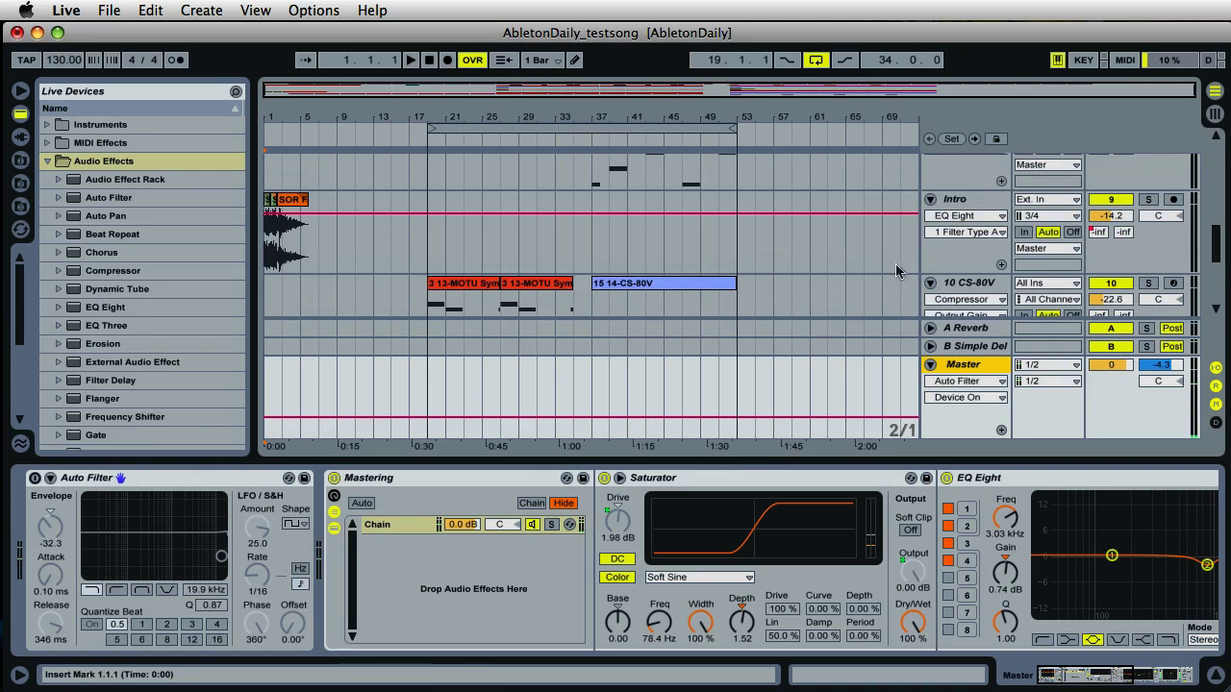
scroll(857, 272, "down", 5)
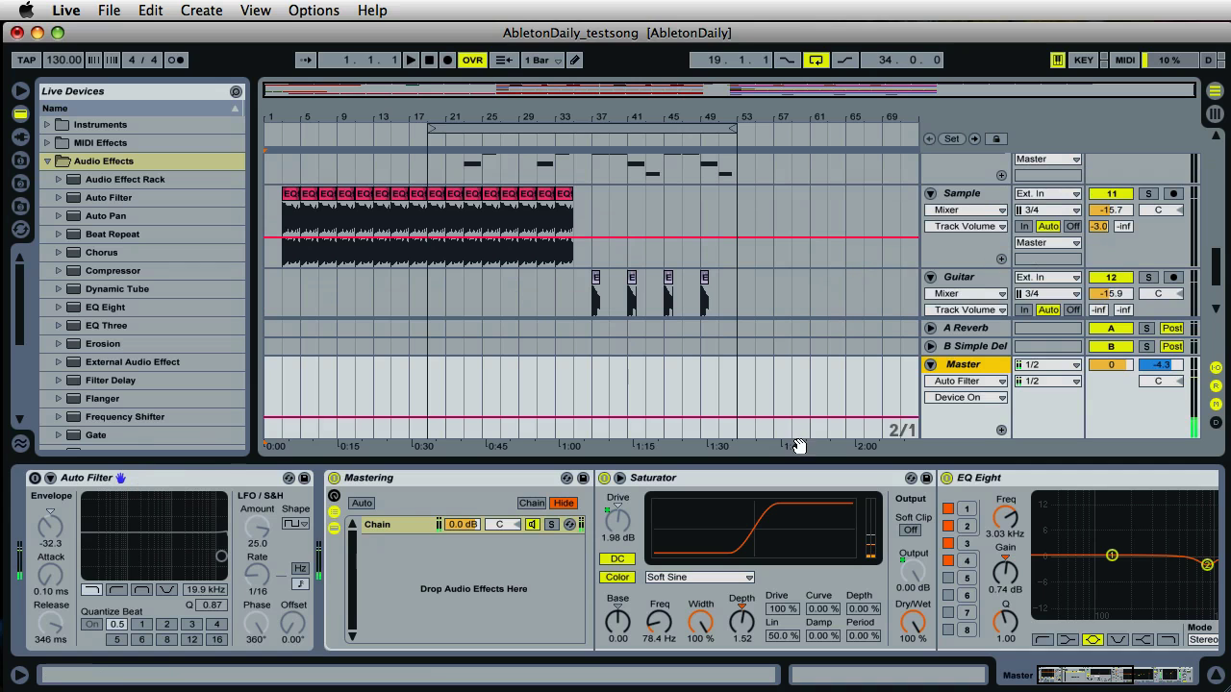
scroll(768, 356, "up", 8)
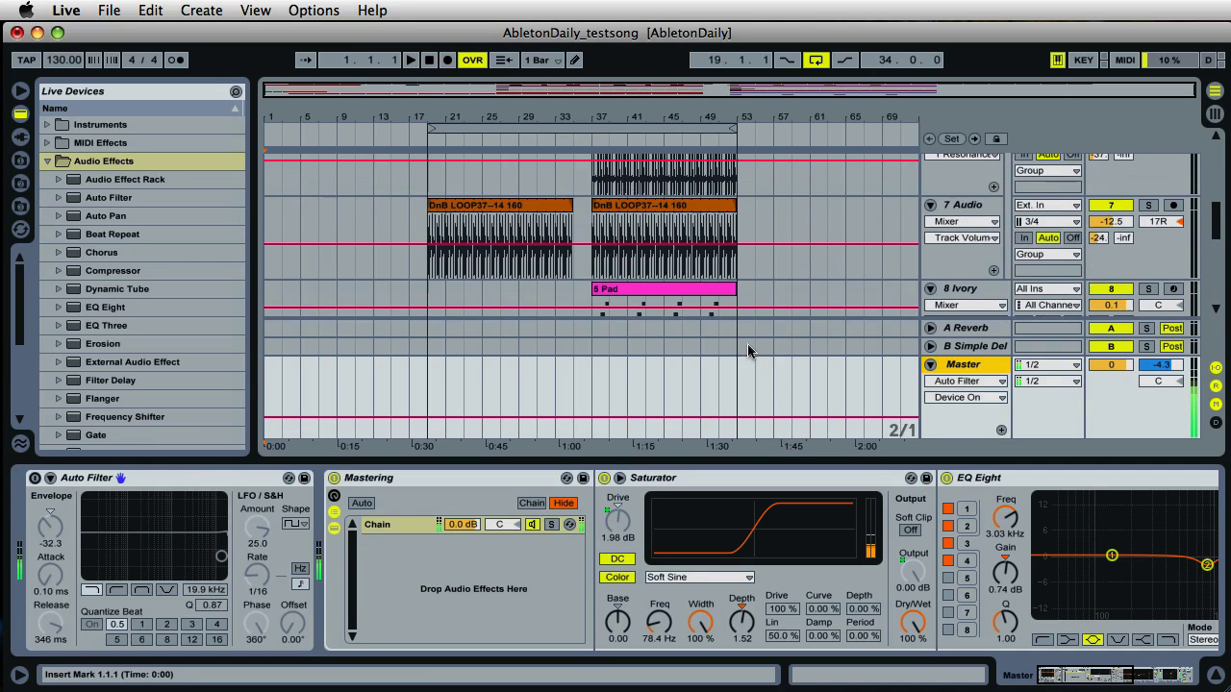
scroll(747, 344, "up", 4)
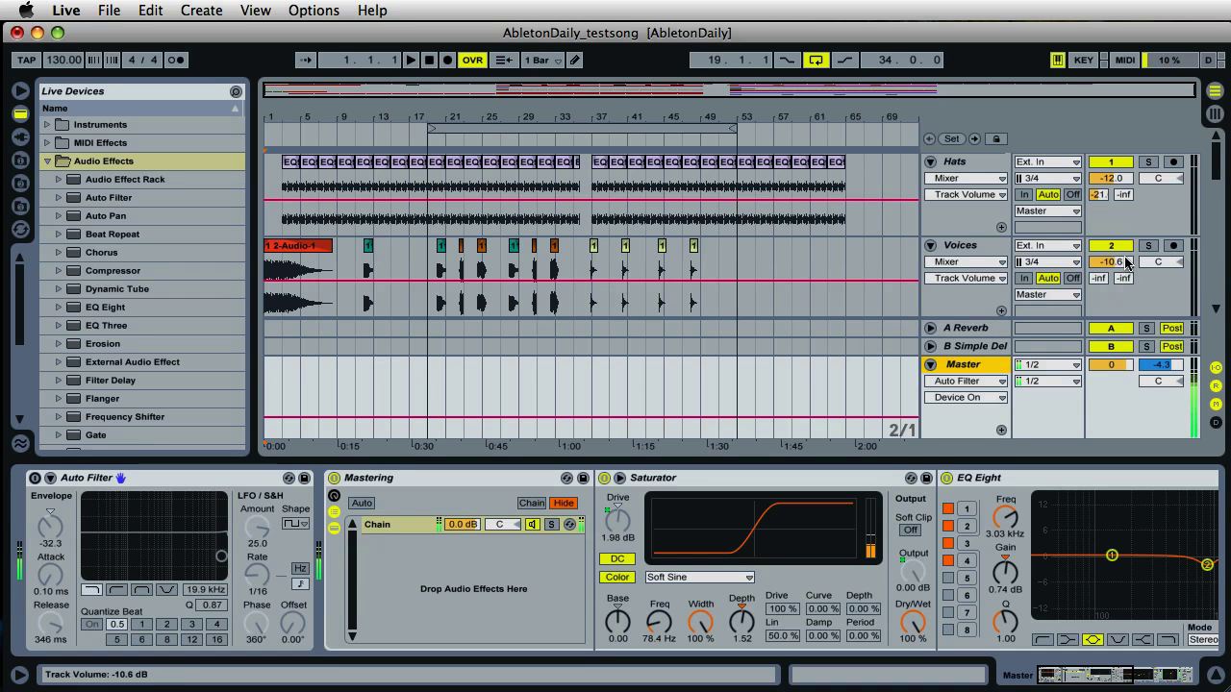
Step: Disarm the Mic track and play the song from the start with the Master track's Auto Filter switched on
scroll(1126, 264, "down", 10)
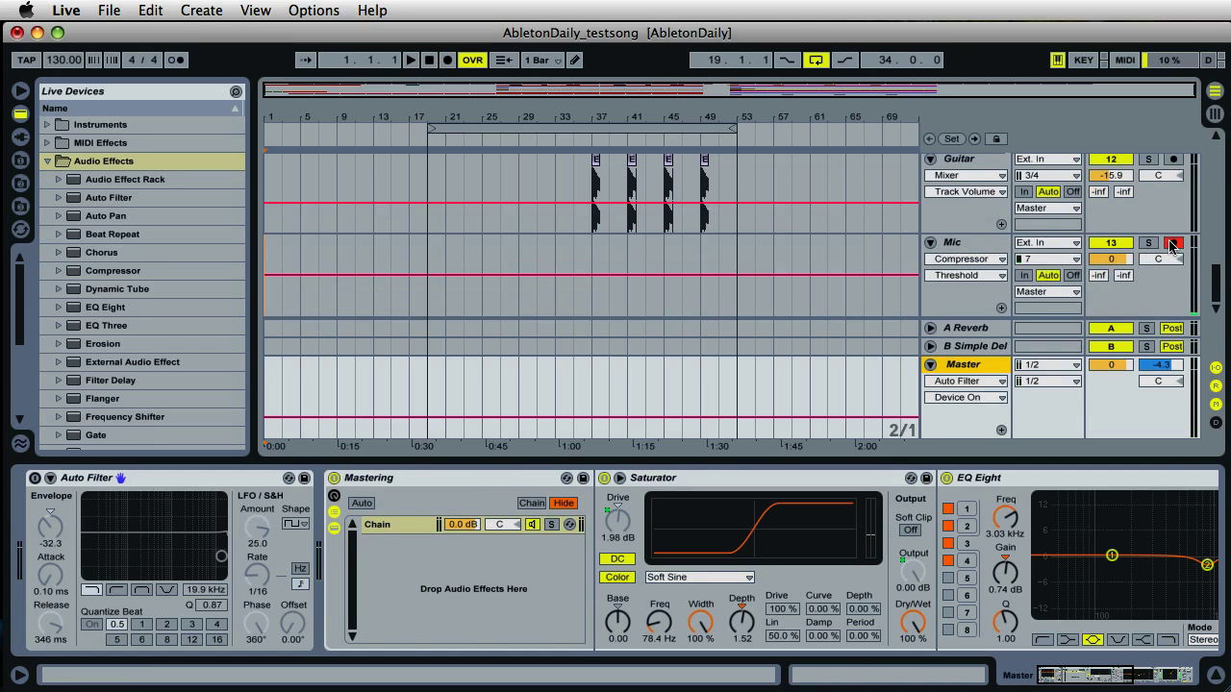
left_click(1172, 247)
left_click(412, 60)
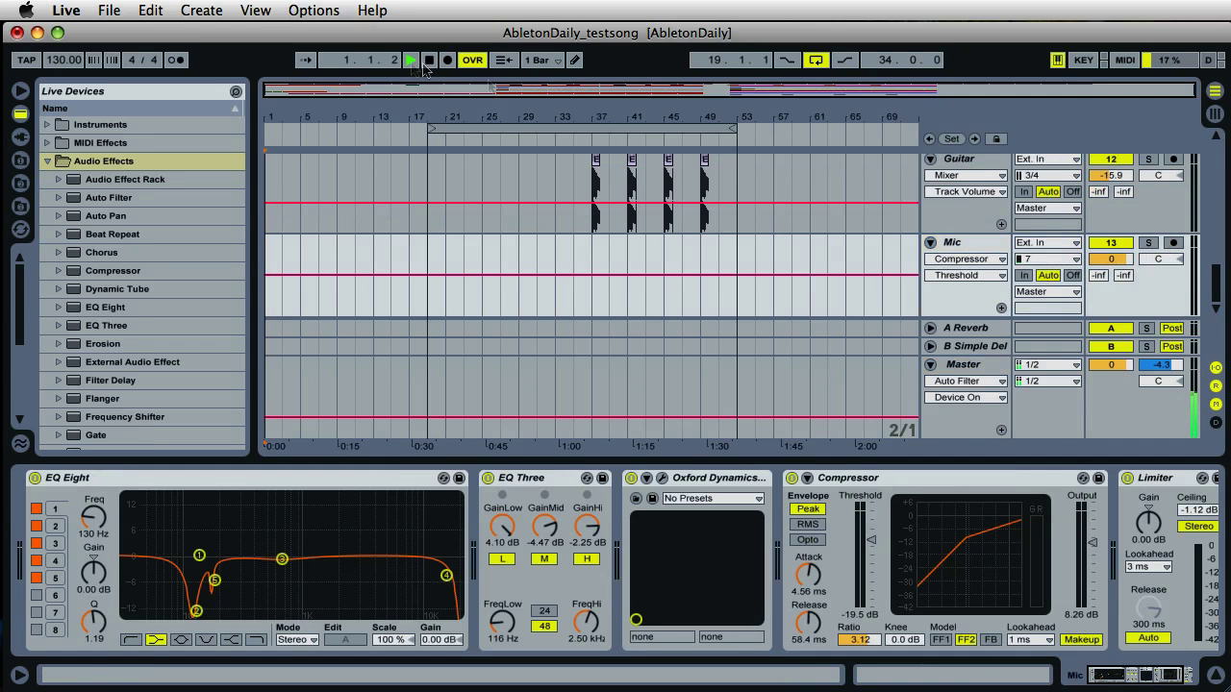
left_click(962, 365)
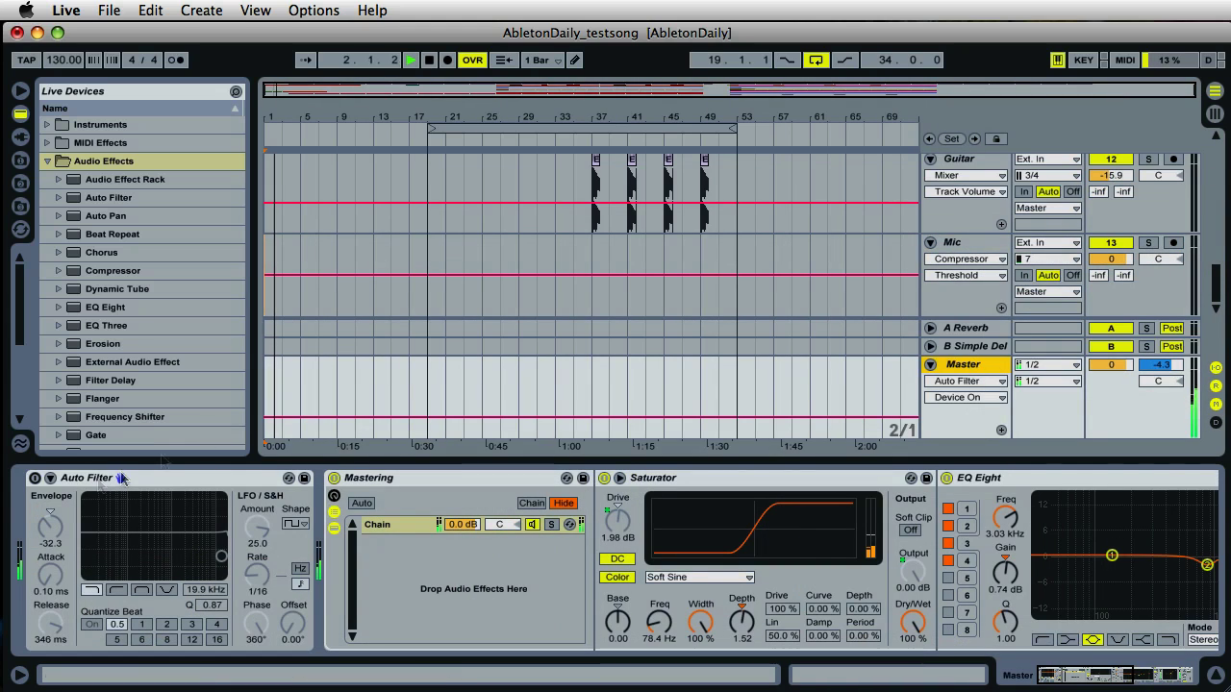
key("0")
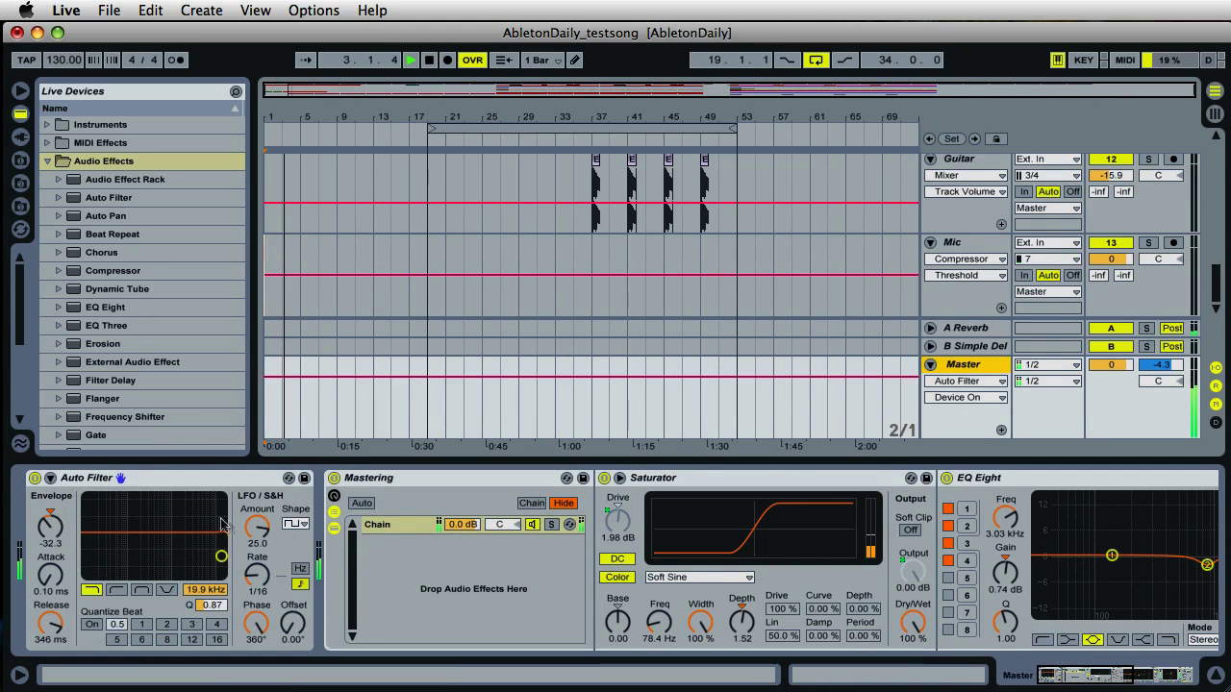
Step: Set the Auto Filter's envelope attack to 1.52 ms, envelope amount to 0.00 and LFO amount to 27.4
left_click_drag(67, 588, 76, 578)
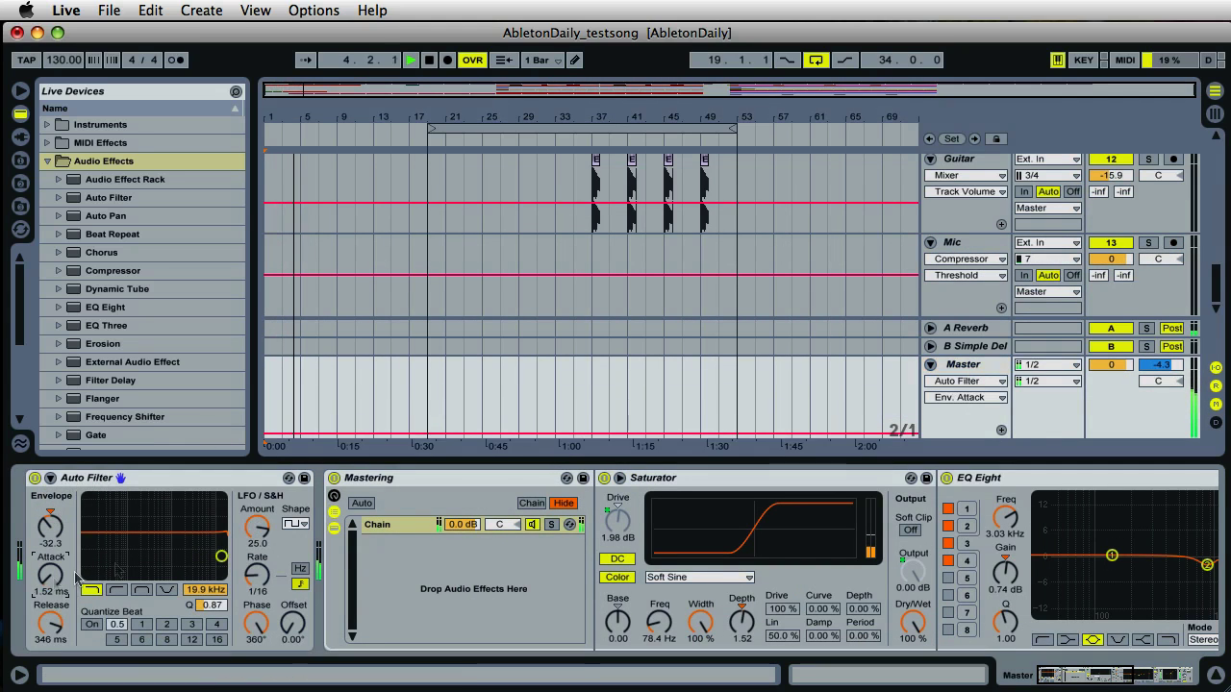
left_click_drag(257, 526, 256, 535)
left_click(50, 526)
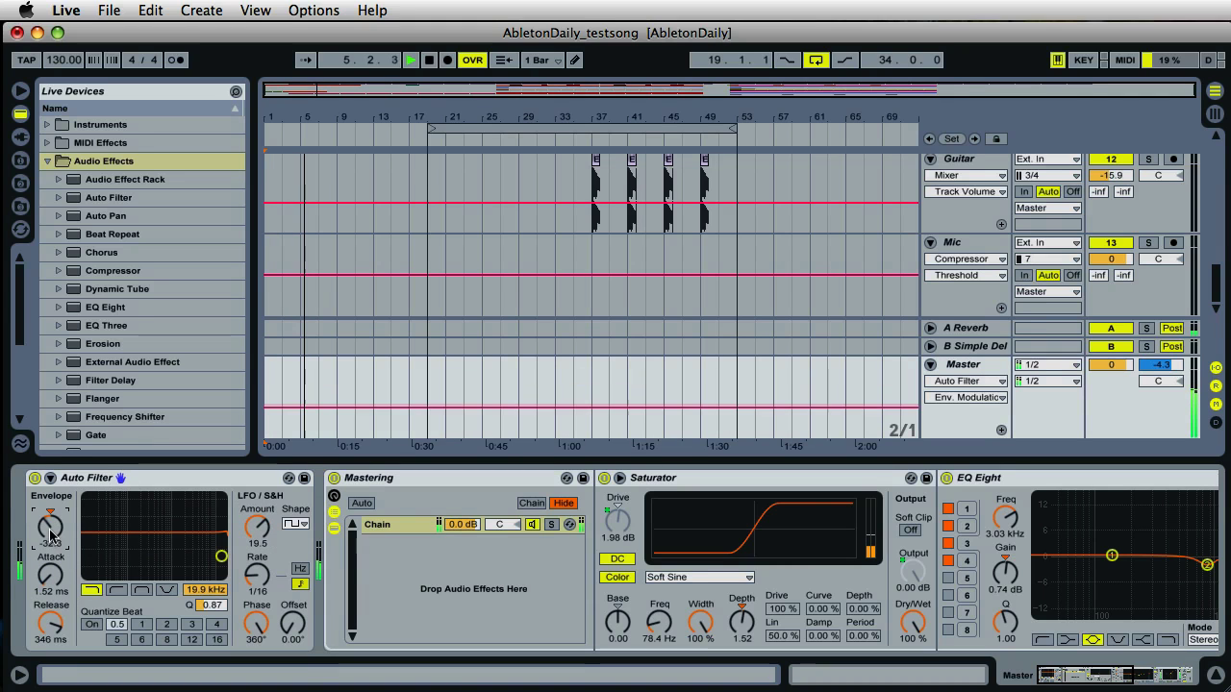
left_click_drag(50, 534, 50, 527)
left_click_drag(252, 525, 253, 529)
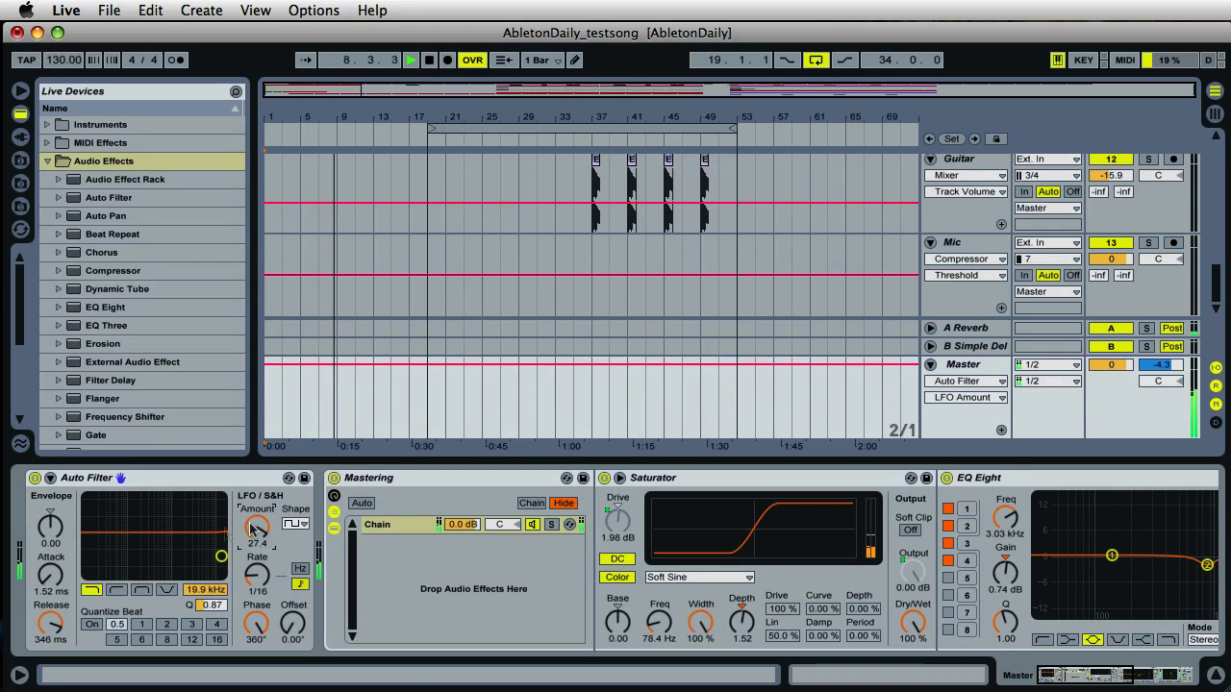
Step: Try strongly negative envelope modulation on the Auto Filter, settle on -2.02, and raise the LFO amount to 30.0
left_click_drag(56, 527, 57, 536)
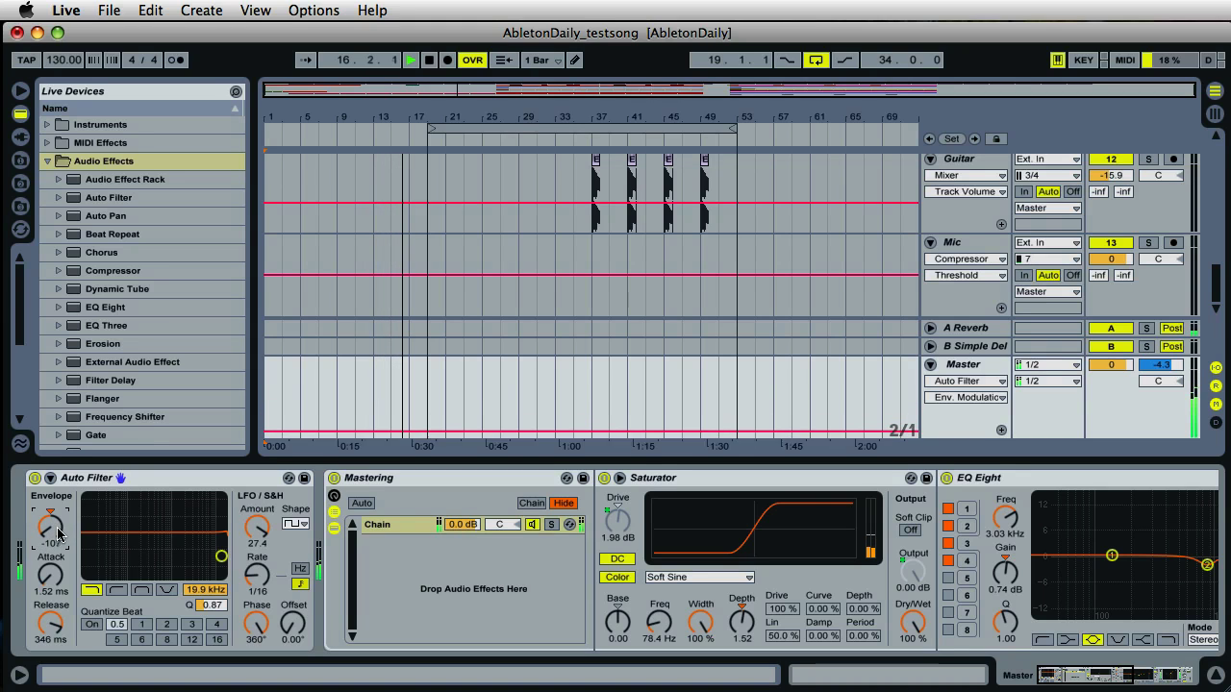
key("super+z")
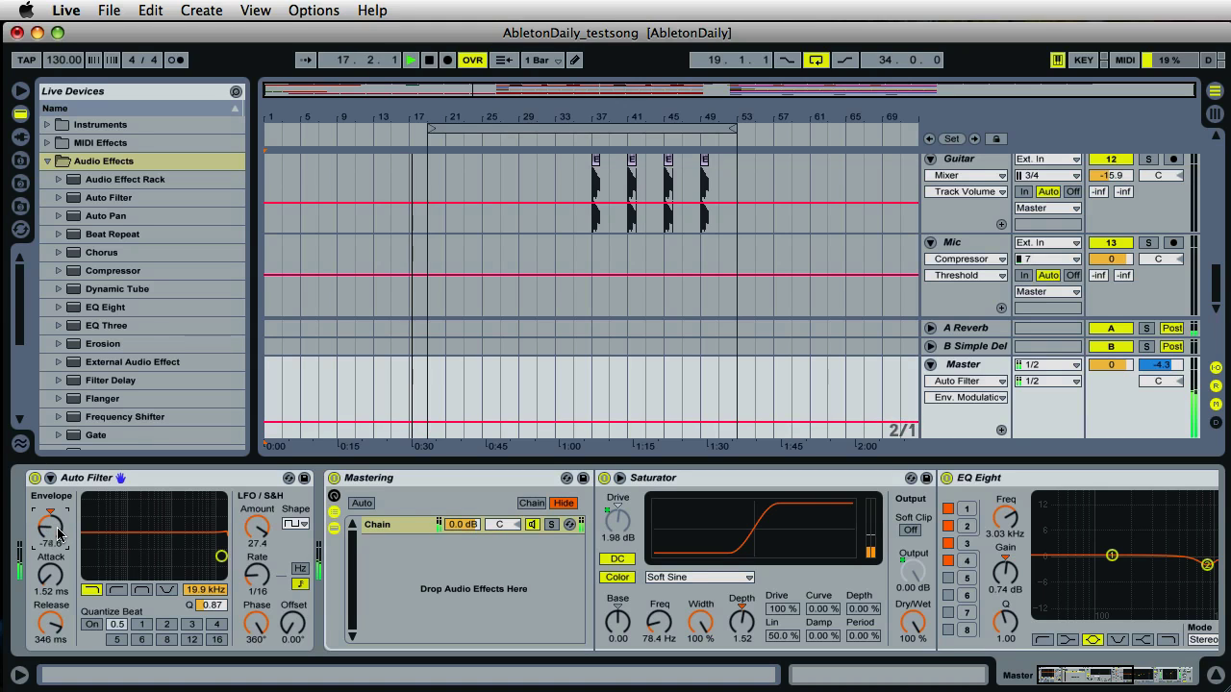
left_click_drag(58, 536, 57, 536)
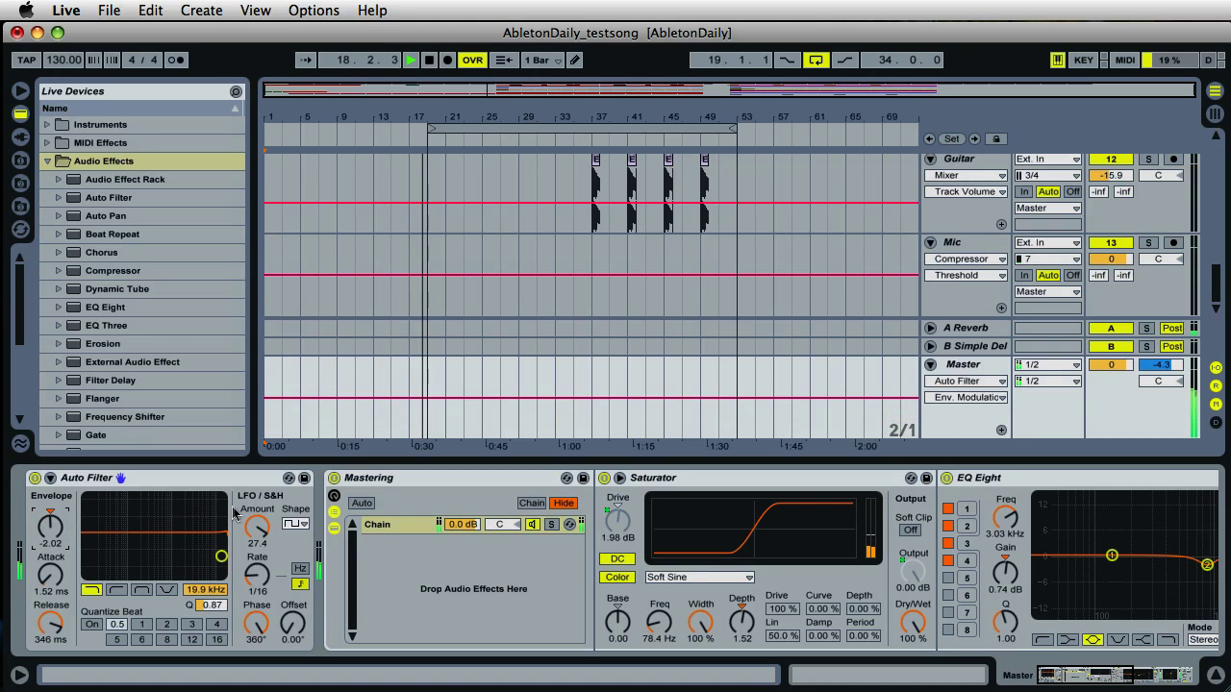
left_click_drag(256, 525, 258, 517)
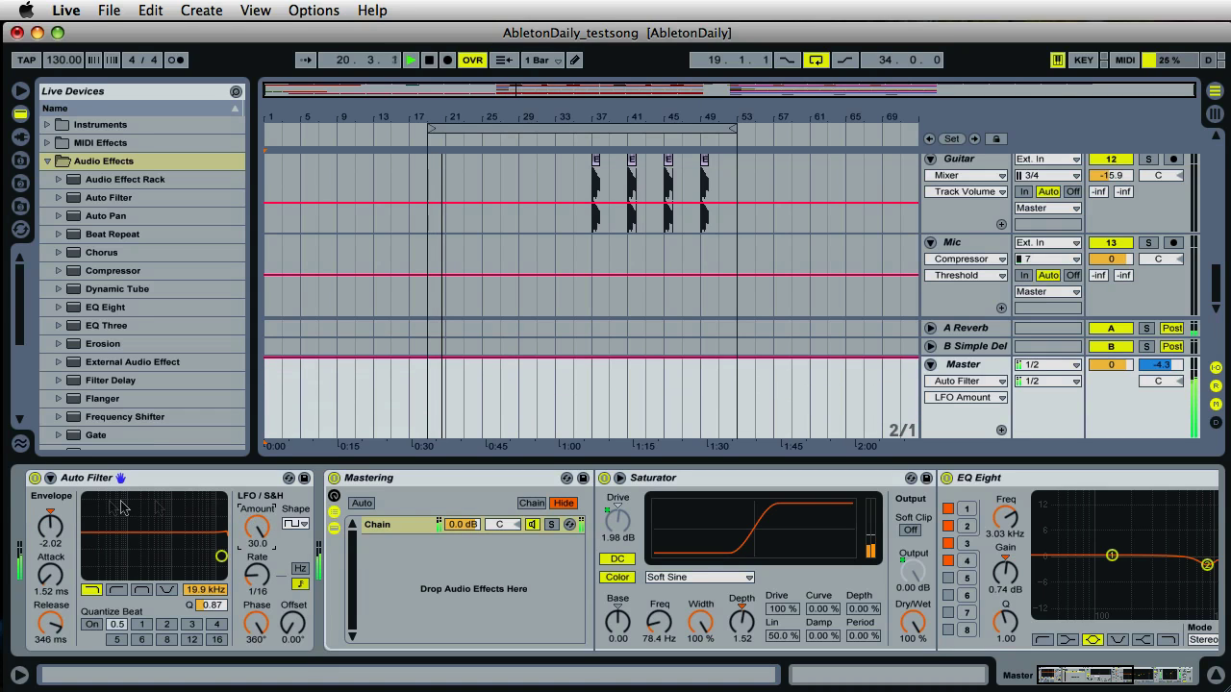
Step: Vary the Auto Filter's modulation during playback, ending with an envelope amount of -4.03 and an LFO amount of 30.0
left_click_drag(52, 528, 51, 527)
left_click_drag(258, 527, 287, 545)
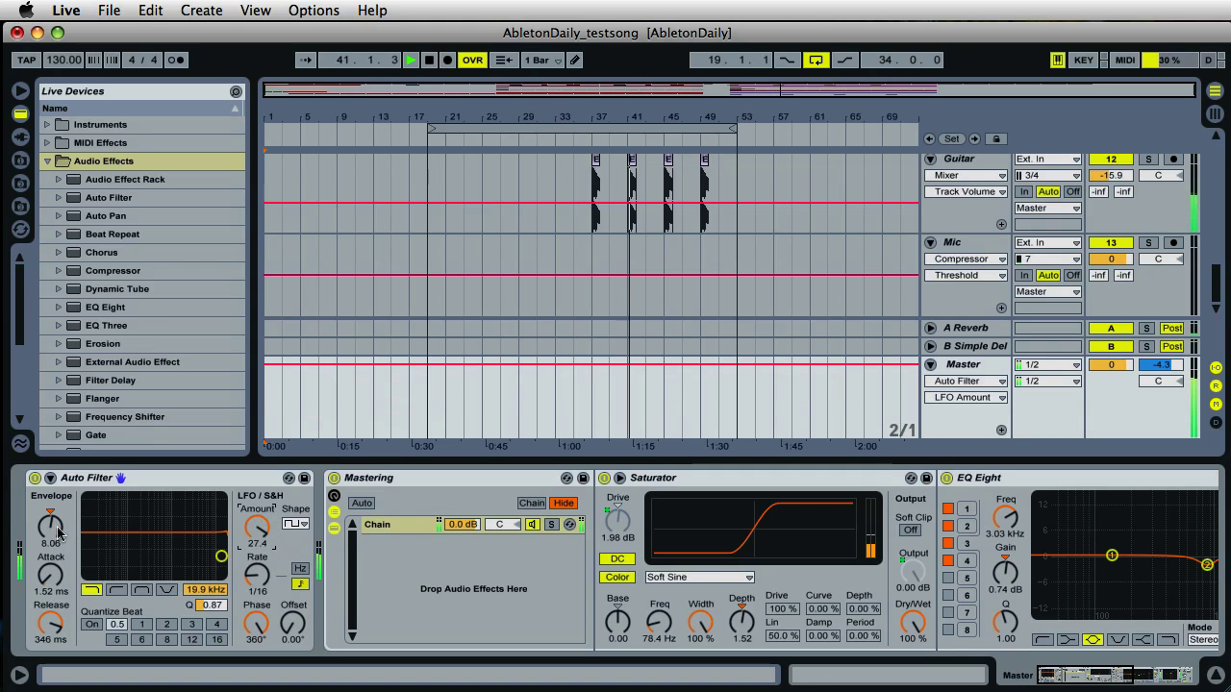
left_click_drag(57, 532, 43, 532)
left_click_drag(42, 530, 43, 524)
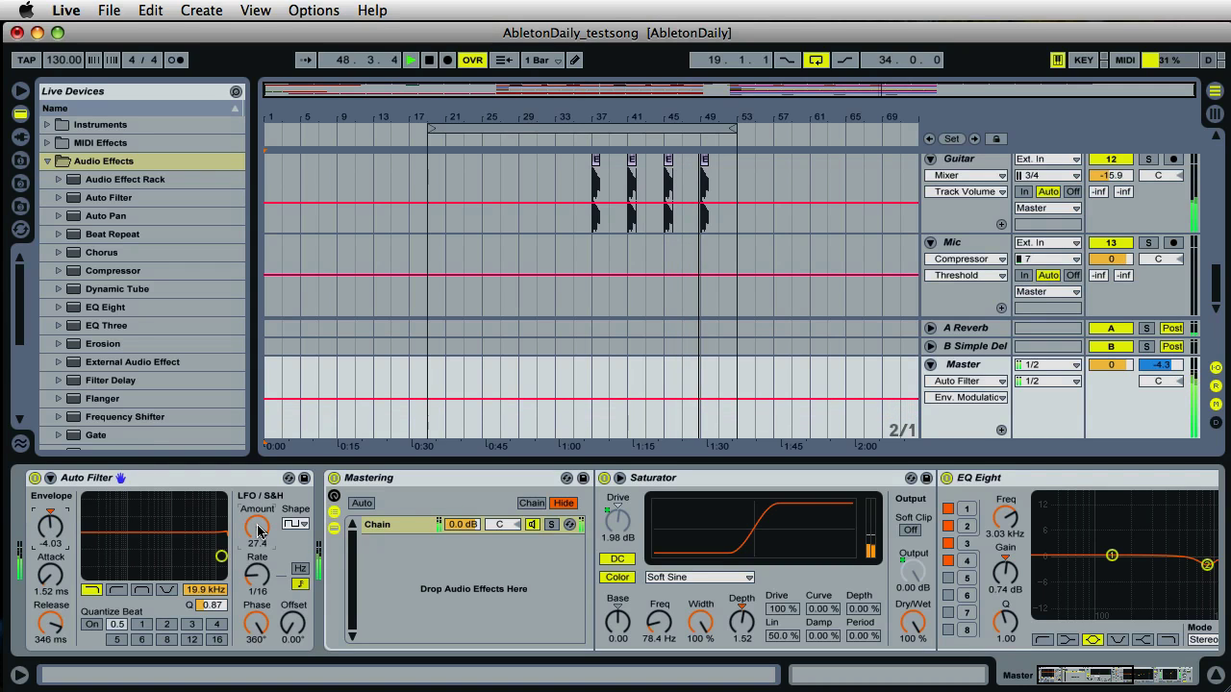
left_click_drag(257, 526, 257, 520)
Step: Audition the sine shape for the Auto Filter's LFO and restore the square shape
left_click(302, 527)
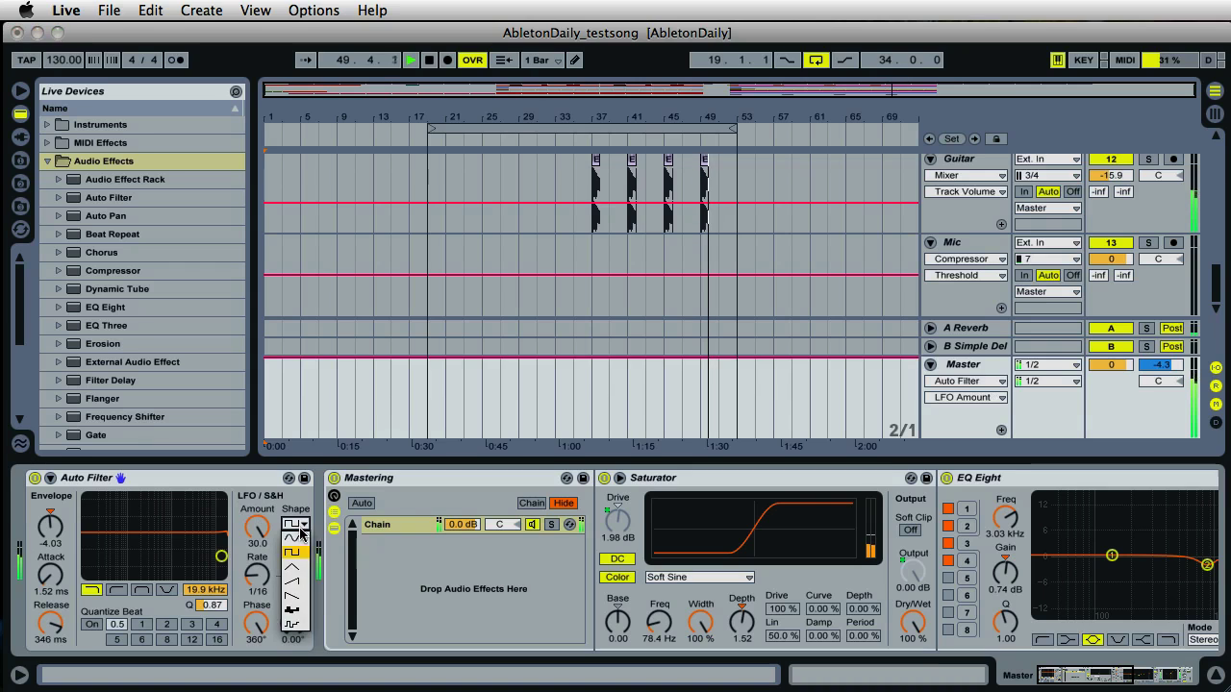
left_click(301, 530)
left_click(301, 529)
left_click(301, 531)
left_click(301, 527)
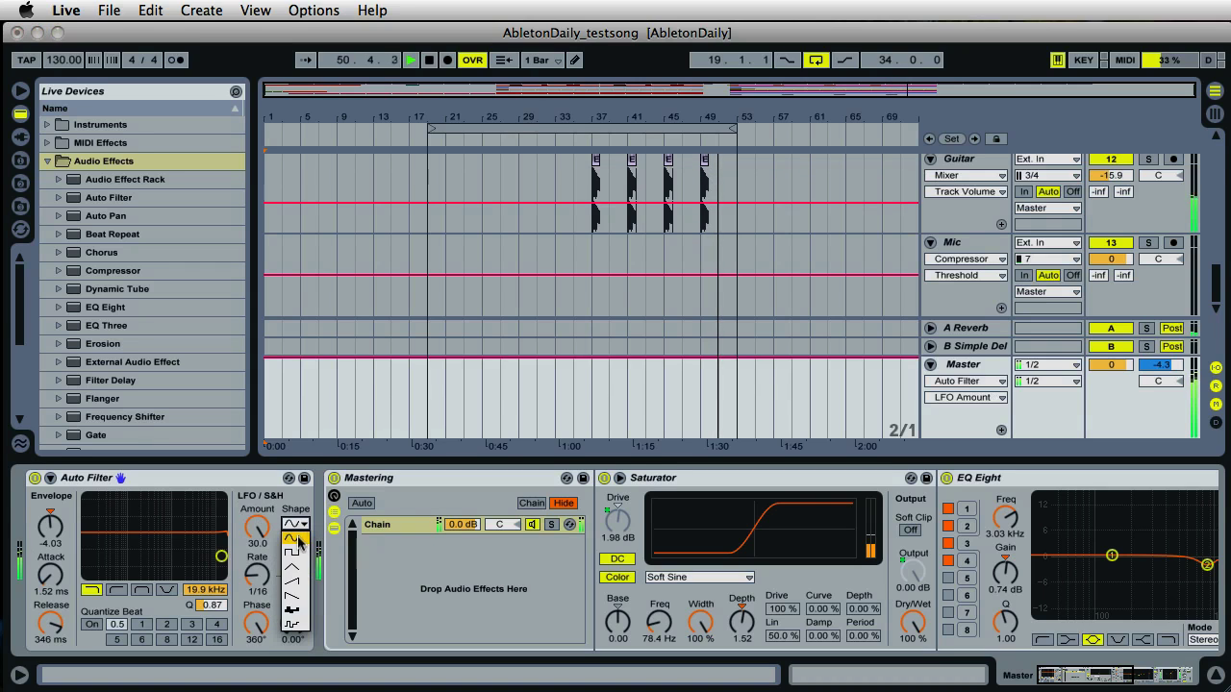
left_click(293, 541)
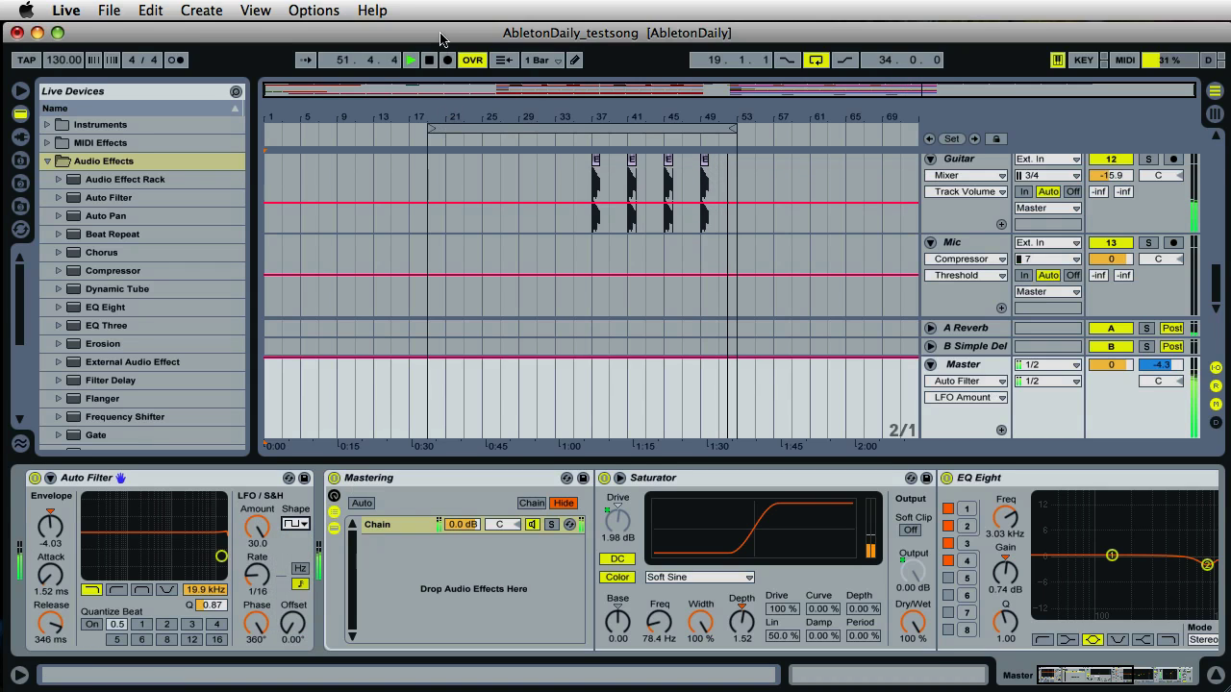
Step: Stop playback and arm the Mic track, with the Master track's Auto Filter switched off
left_click(429, 59)
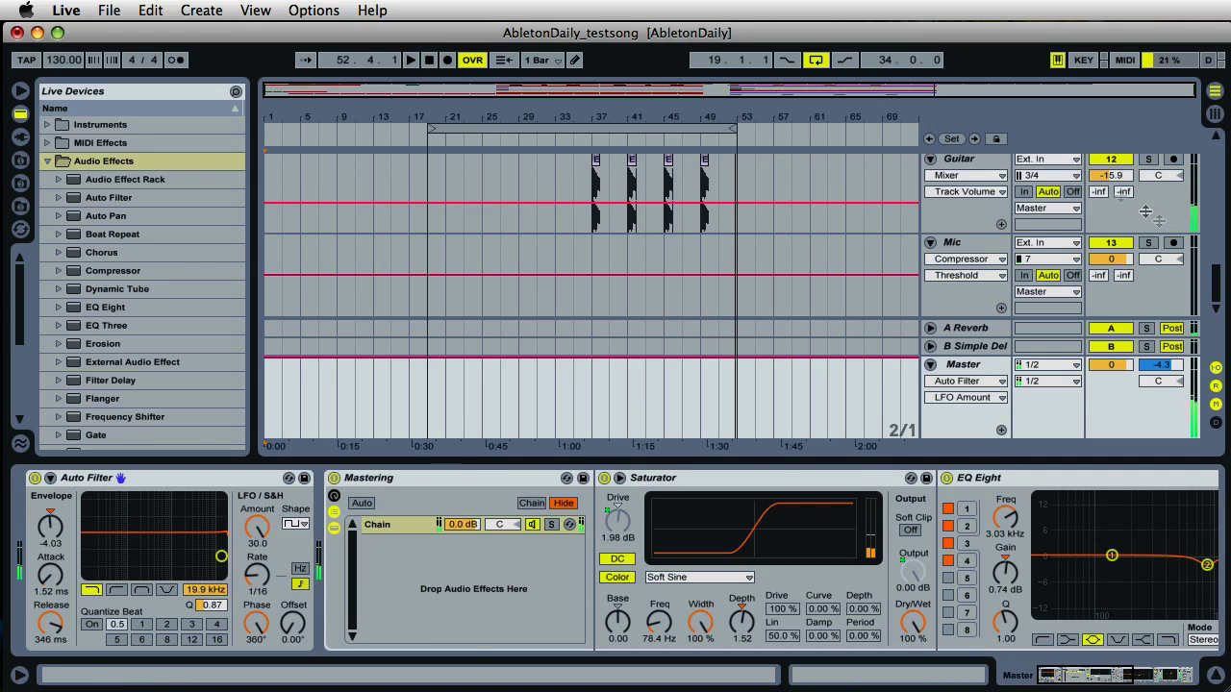
left_click(1174, 242)
left_click(952, 242)
left_click(613, 427)
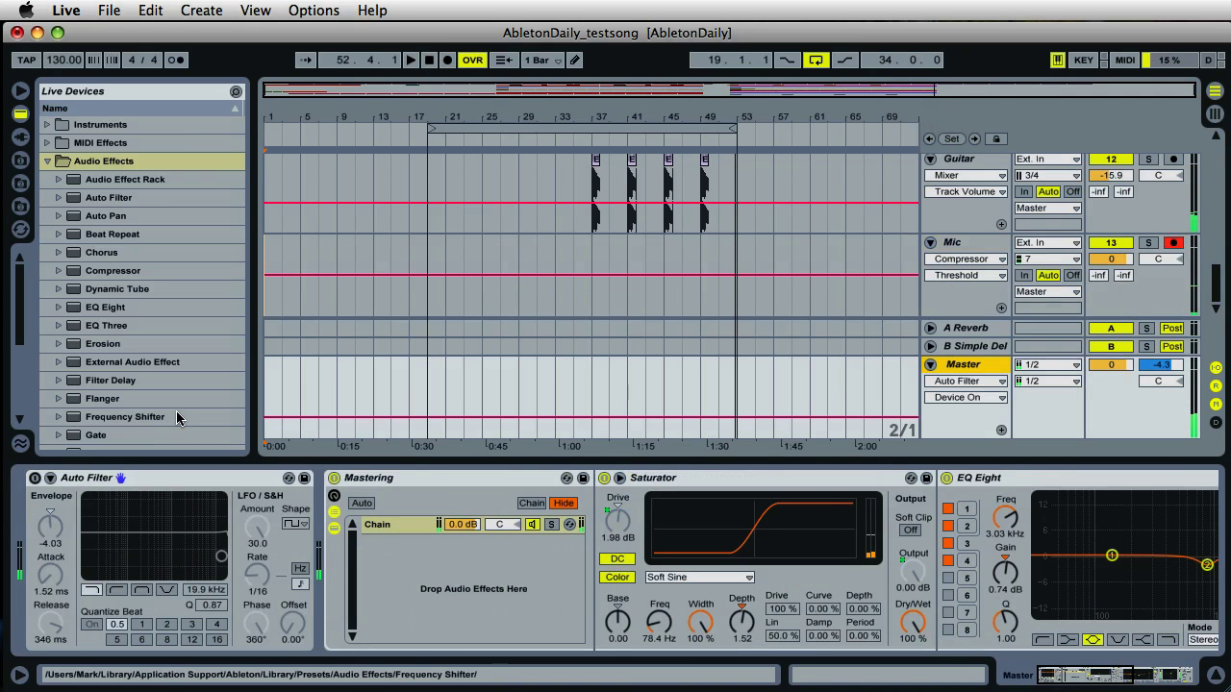
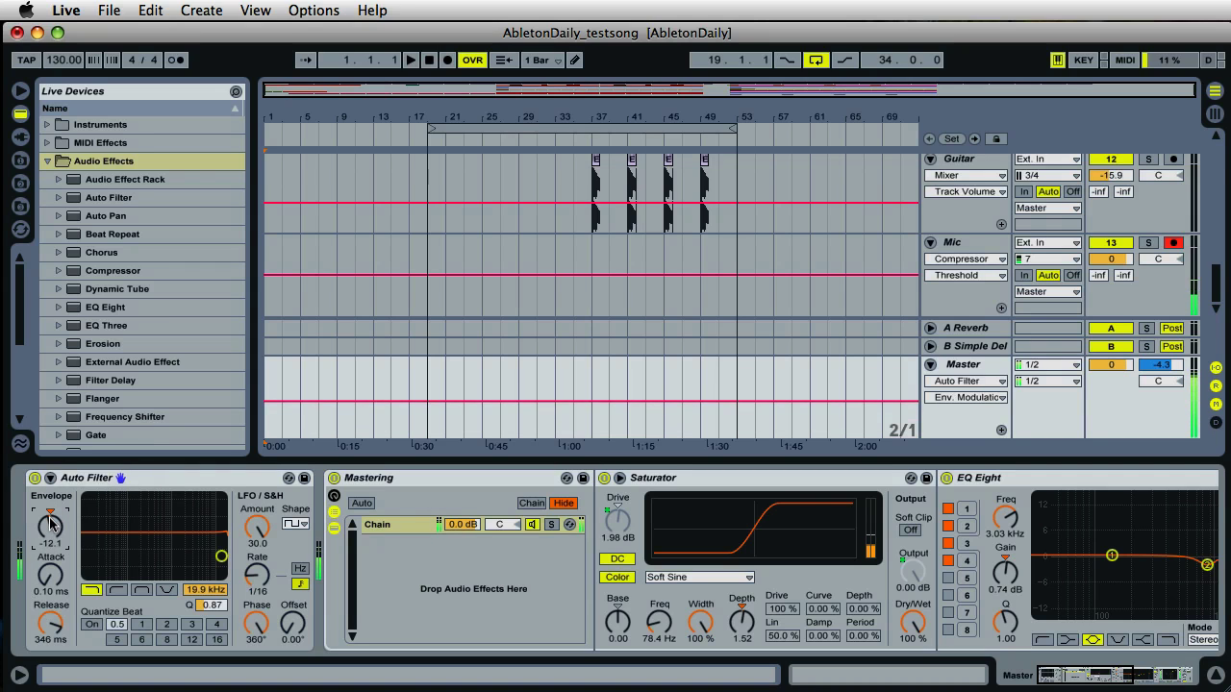
Step: Switch off the Auto Filter, view the Mic track's device chain, and return to the Master track's devices
left_click(34, 478)
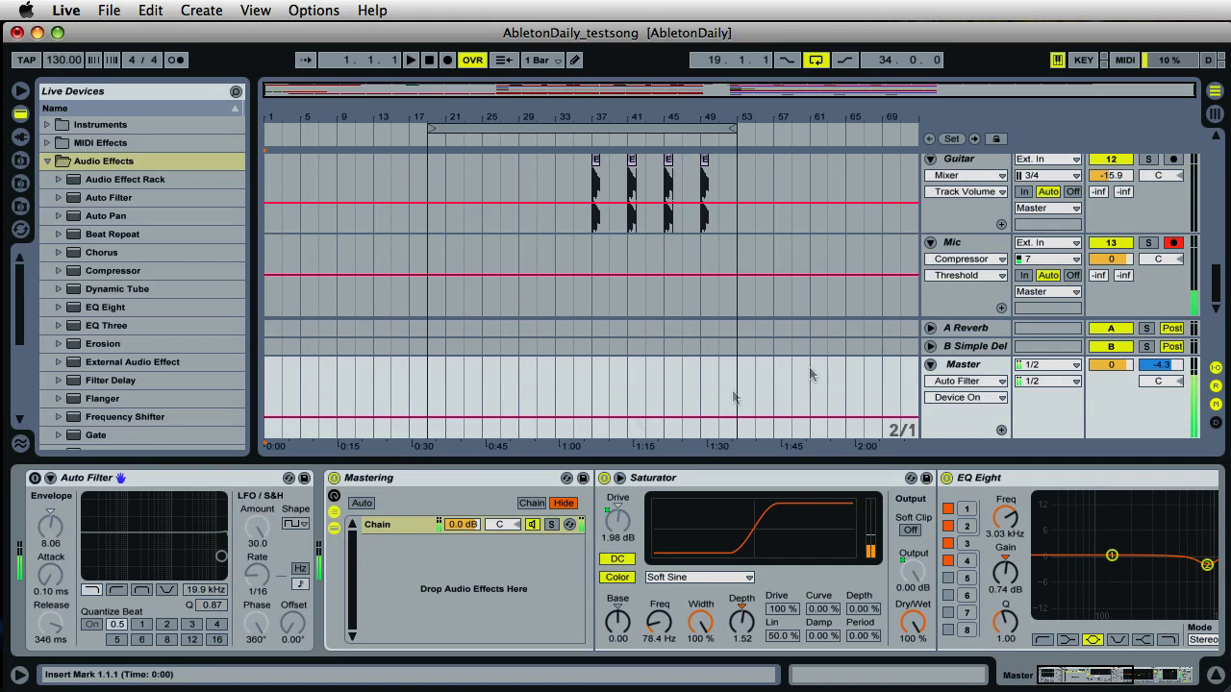
left_click(975, 249)
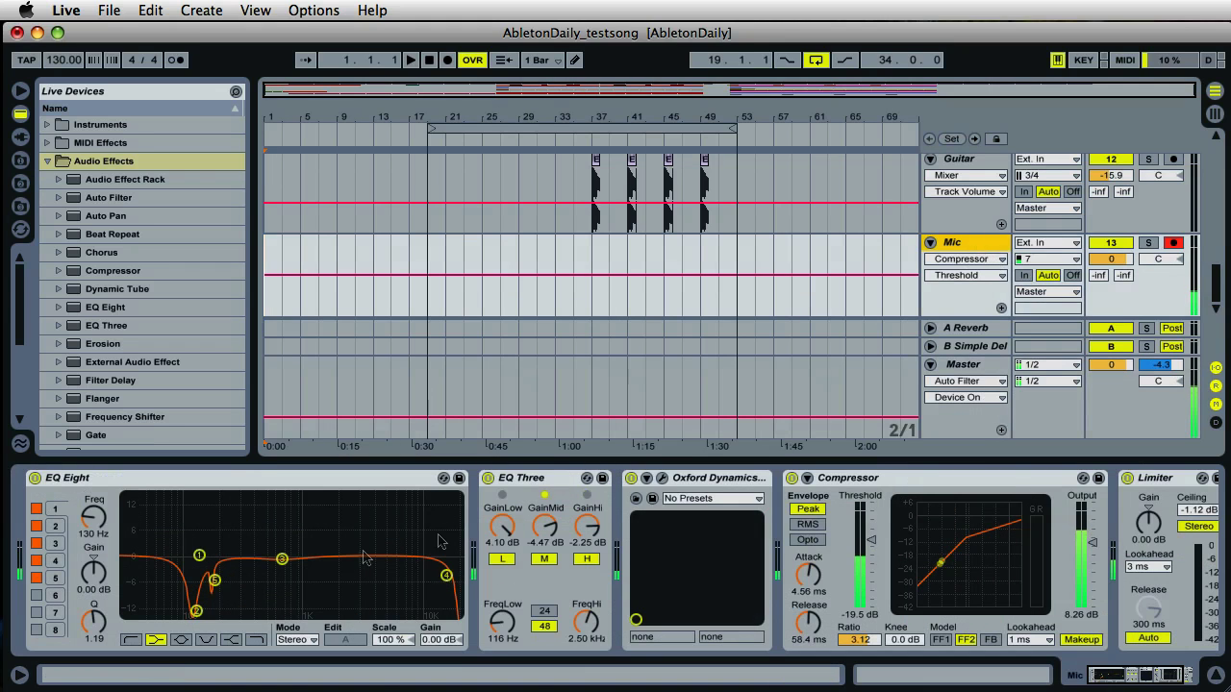
left_click(964, 370)
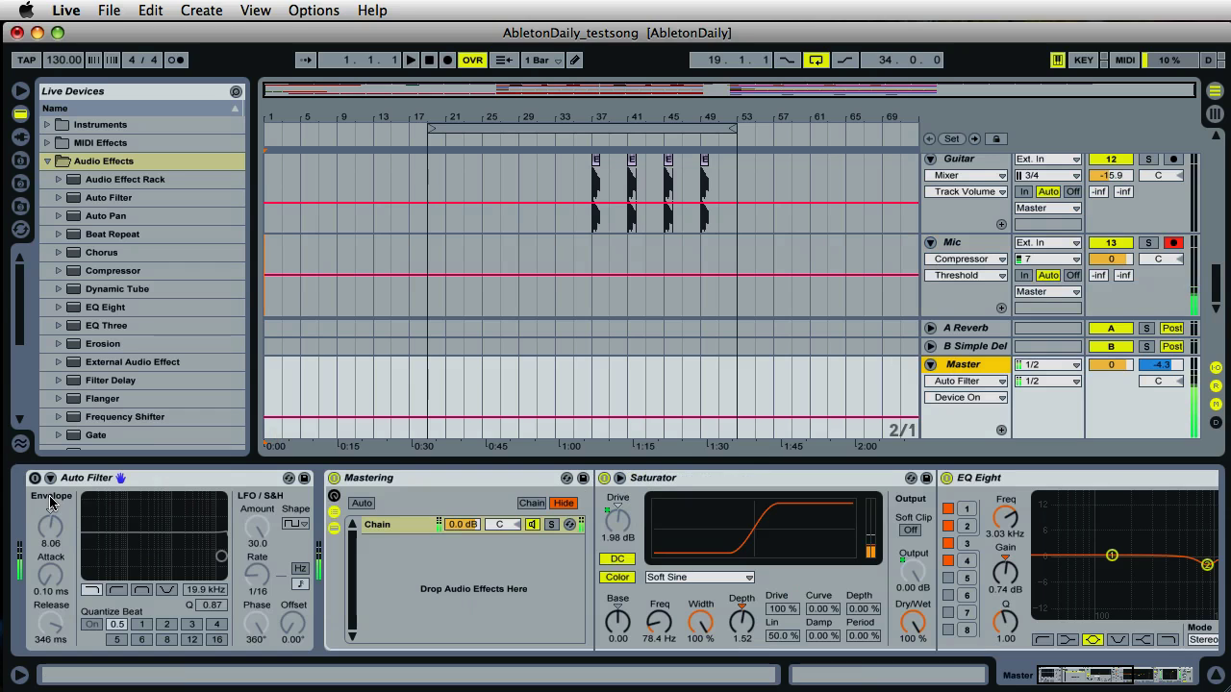
Step: Set the Auto Filter's envelope amount to 2.02, attack to 0.10 ms and release to 400 ms
left_click_drag(53, 540, 51, 539)
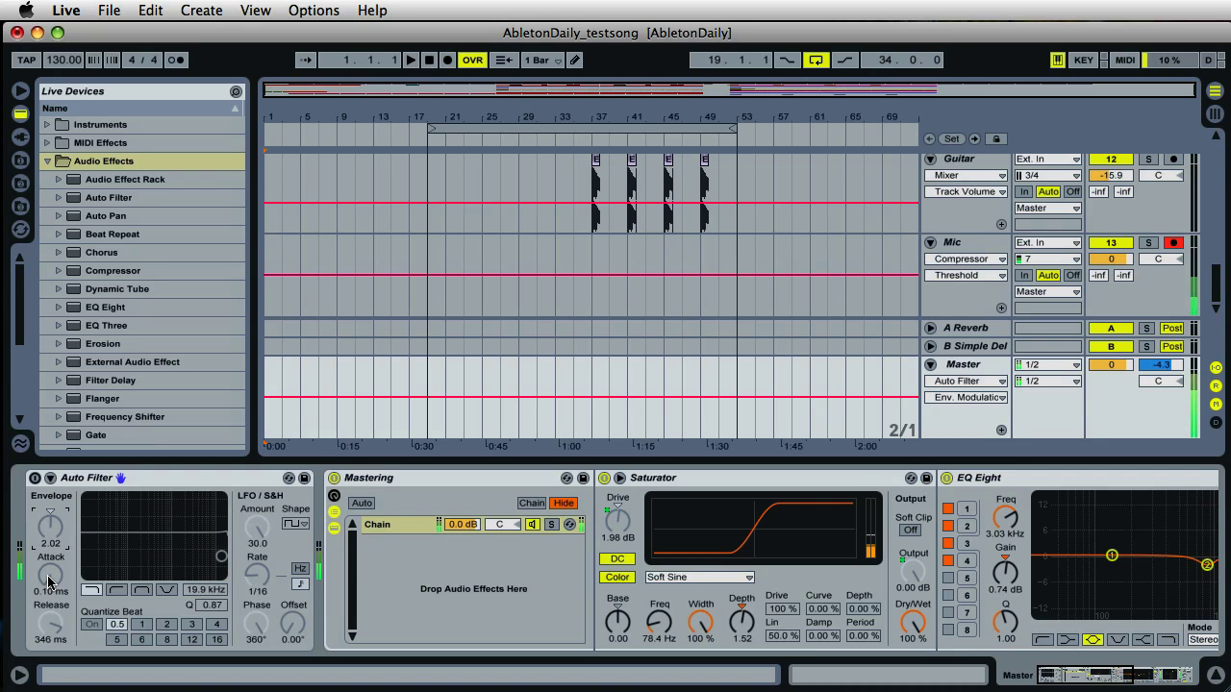
left_click_drag(48, 581, 48, 583)
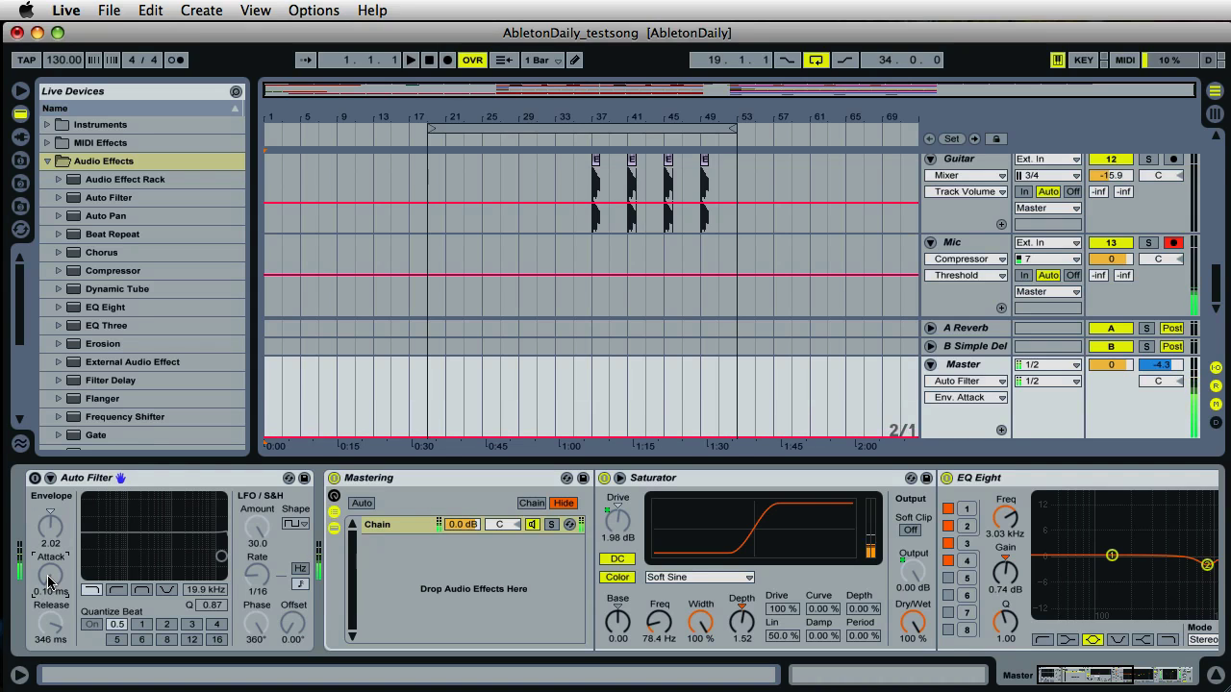
left_click(50, 624)
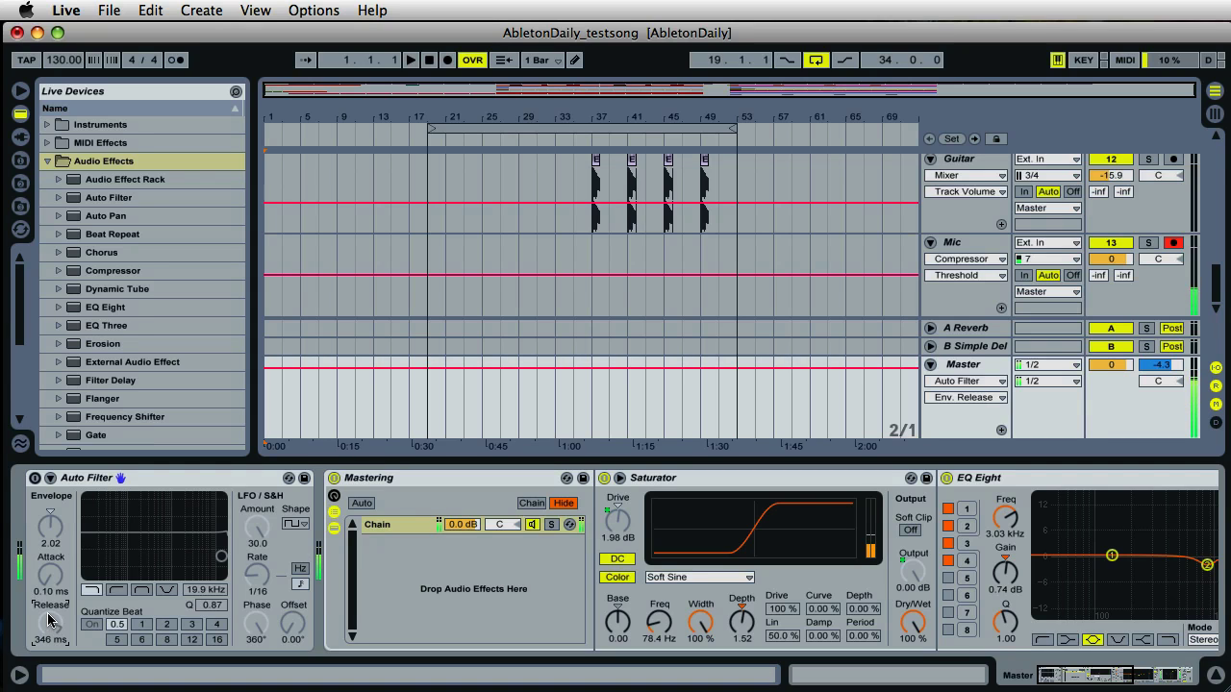
left_click_drag(48, 620, 48, 623)
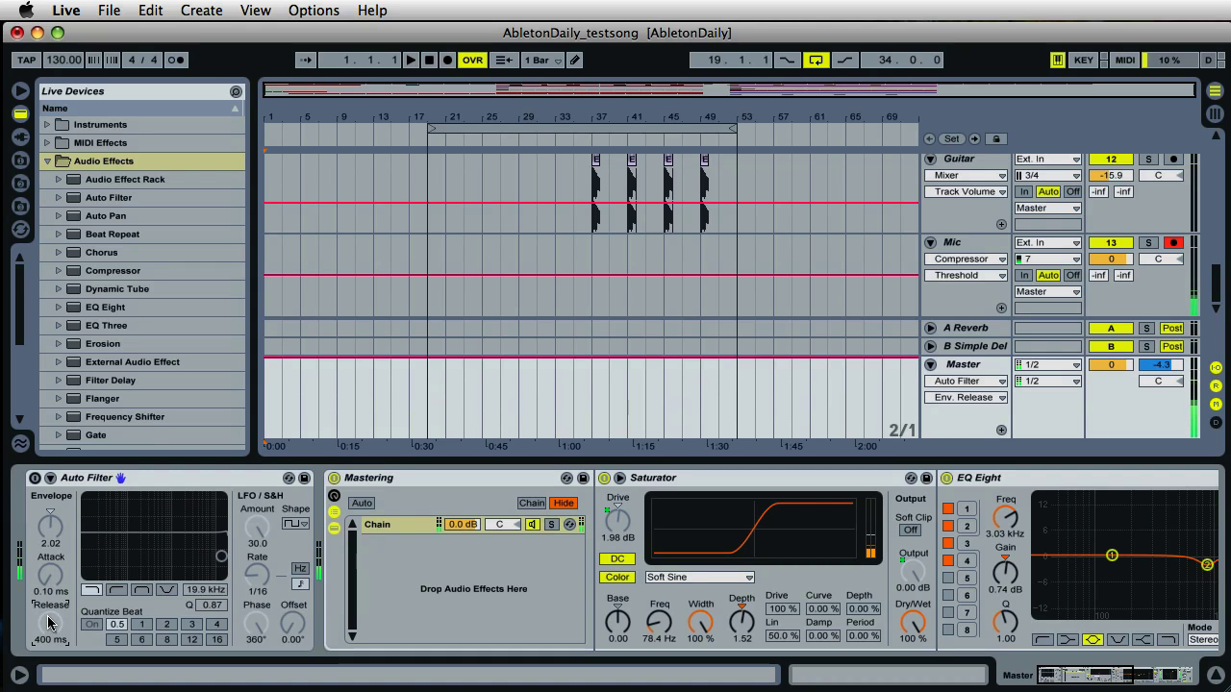
Step: Show the Info View to consult the Auto Filter's envelope help, then hide it and select the envelope attack
left_click(14, 677)
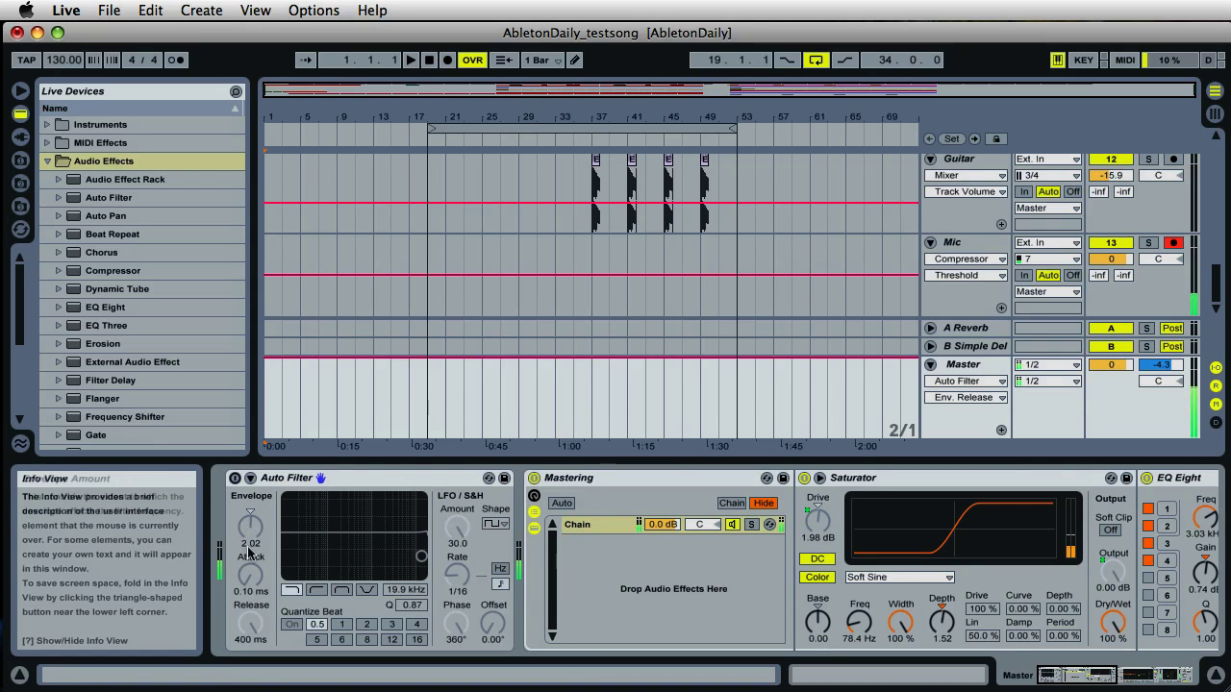
left_click(16, 678)
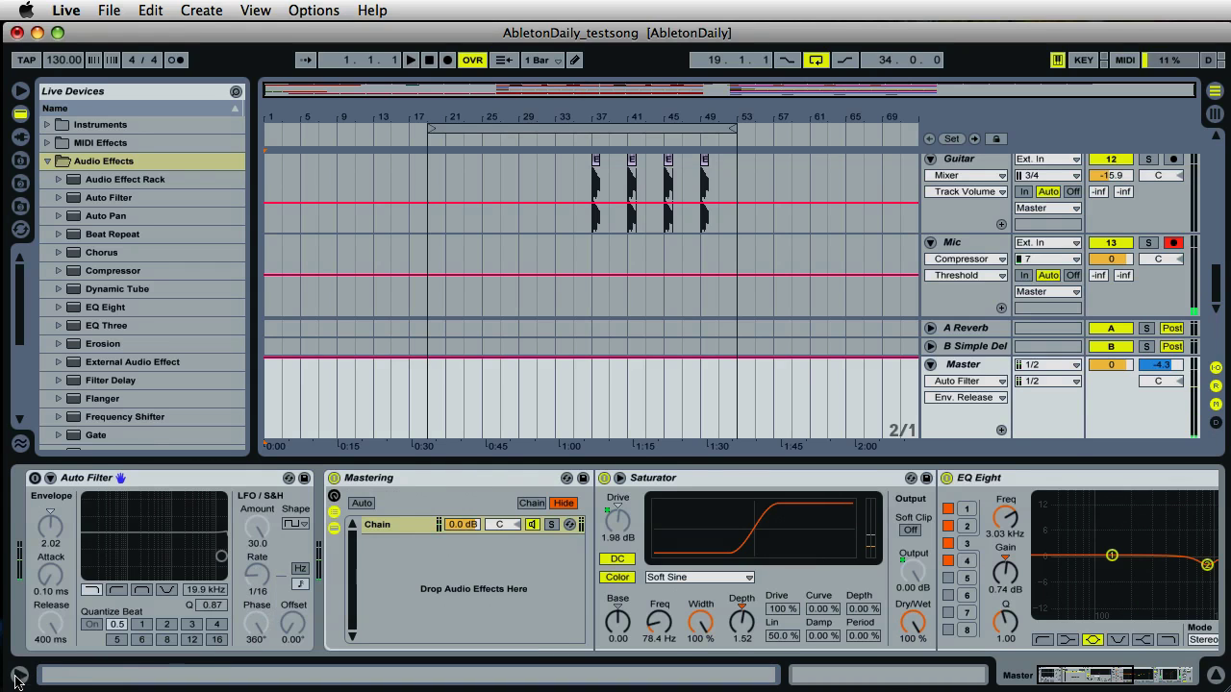
left_click(47, 577)
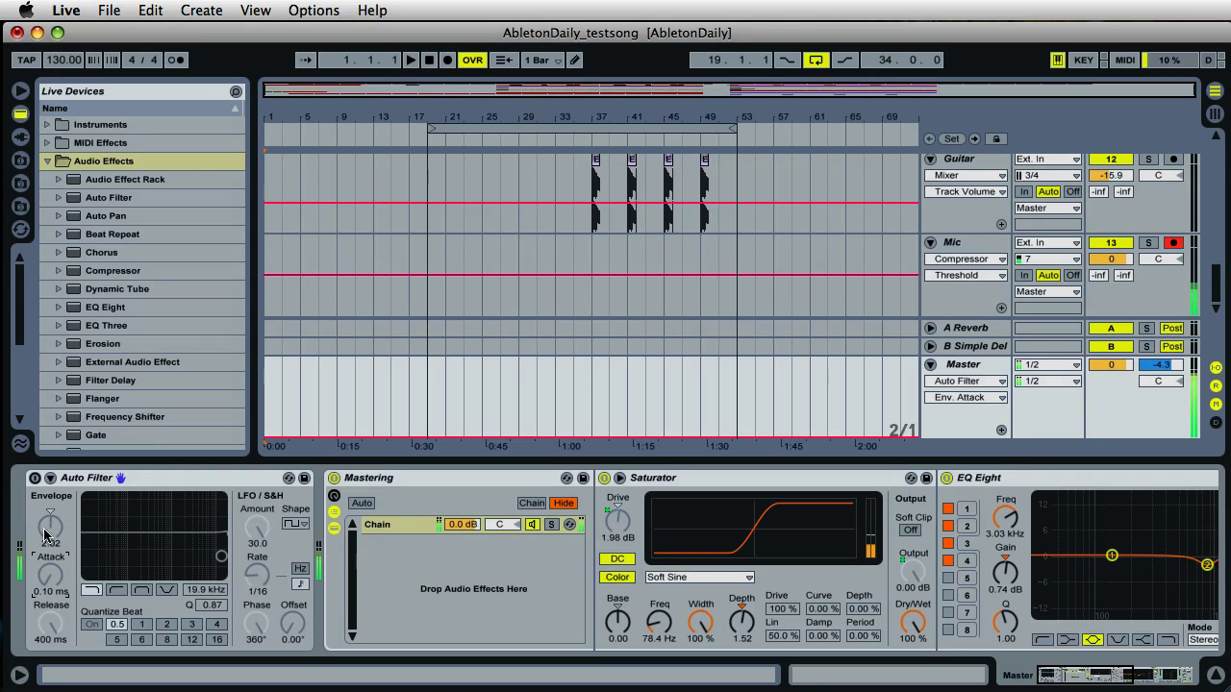
Step: Set the Auto Filter's envelope amount to -127 and play the song from bar 19 with the filter switched on
left_click_drag(44, 527, 44, 527)
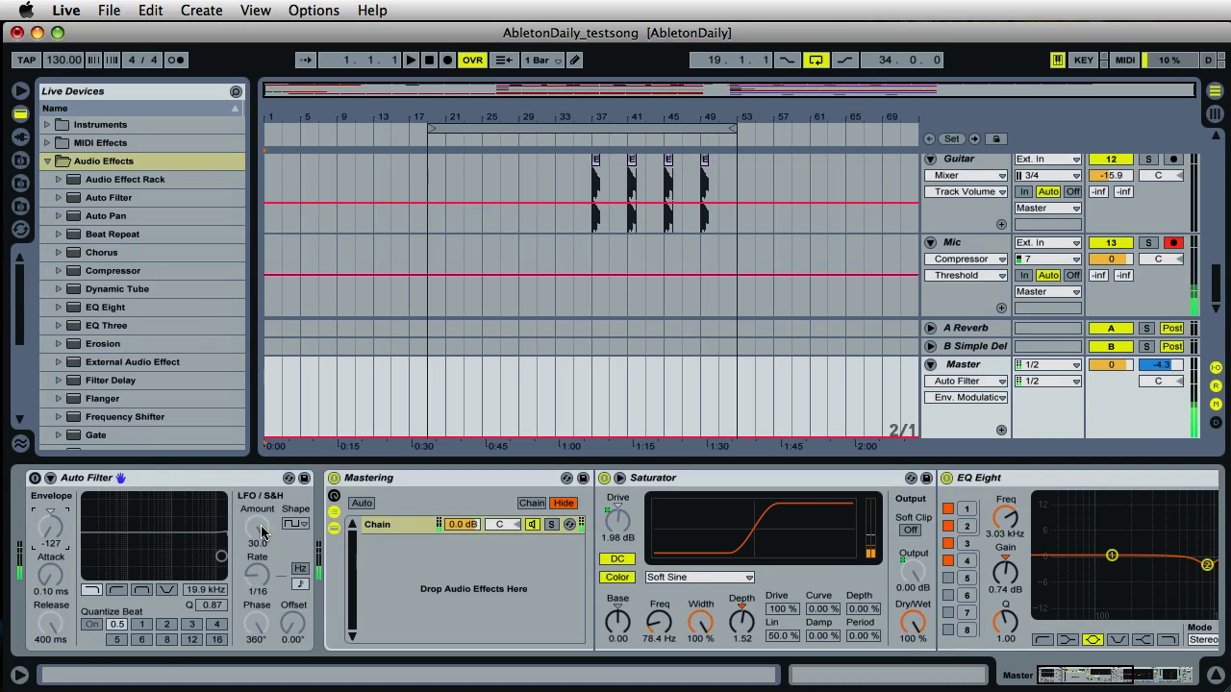
left_click(428, 138)
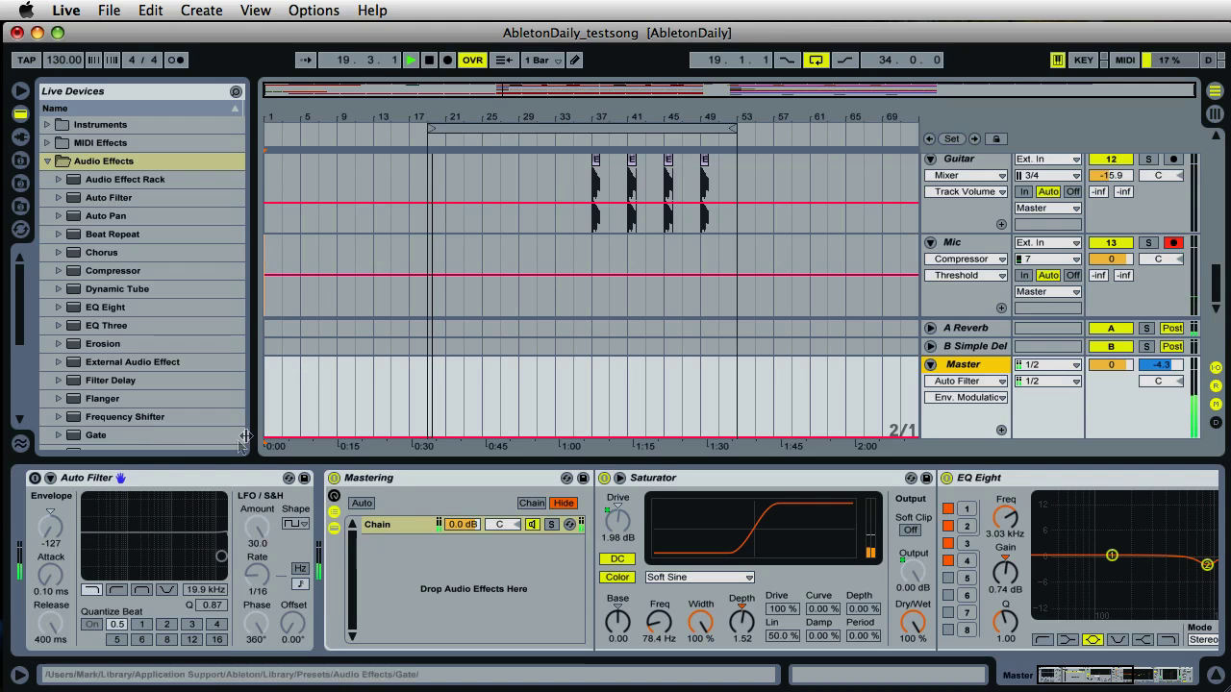
left_click(36, 478)
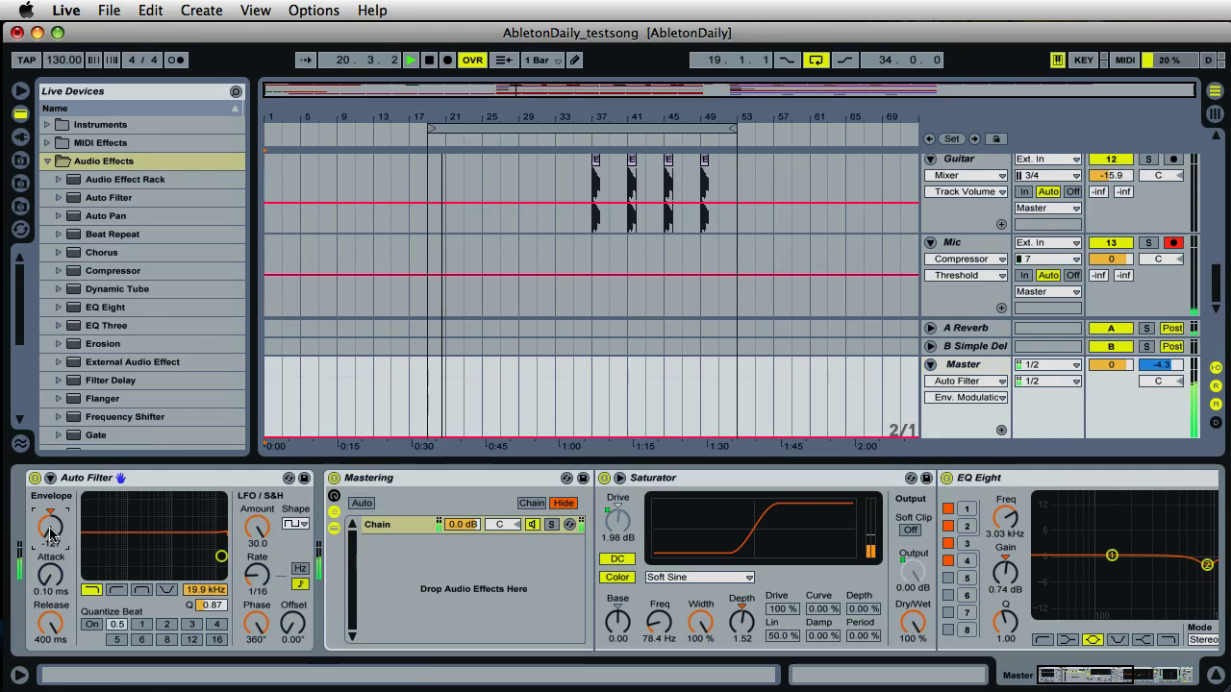
left_click(50, 529)
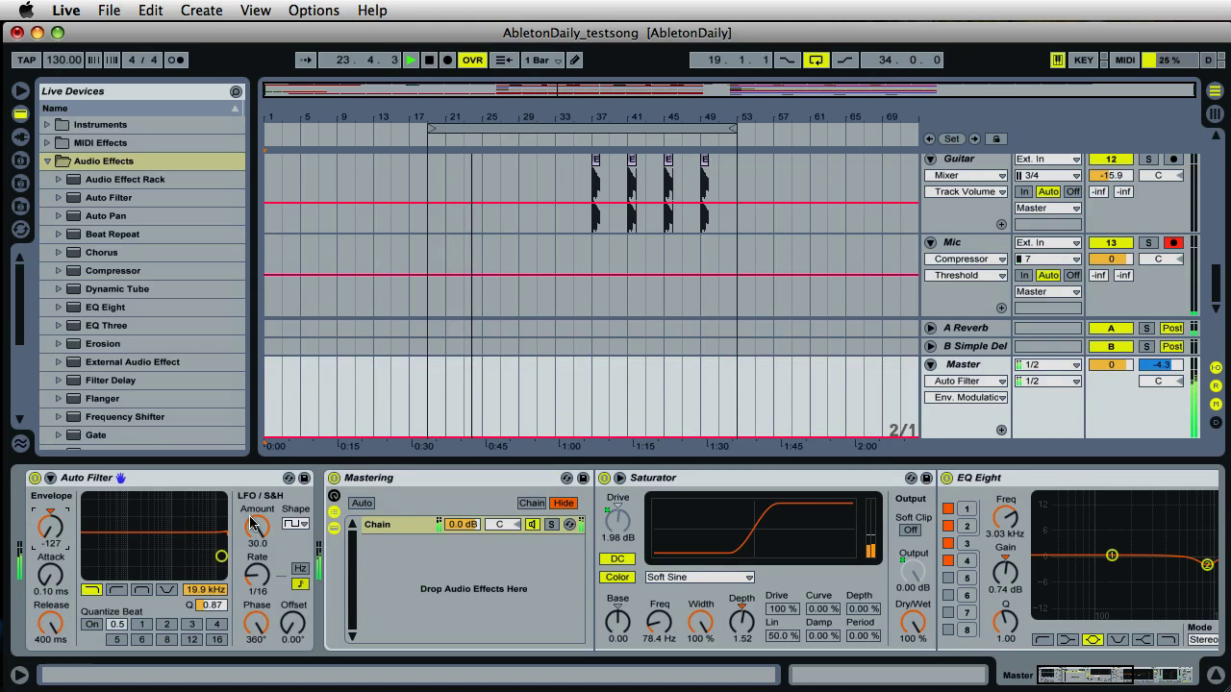
Step: Lower the LFO amount to 0.00 during playback, then stop the song and switch off the Auto Filter
left_click_drag(252, 524, 252, 525)
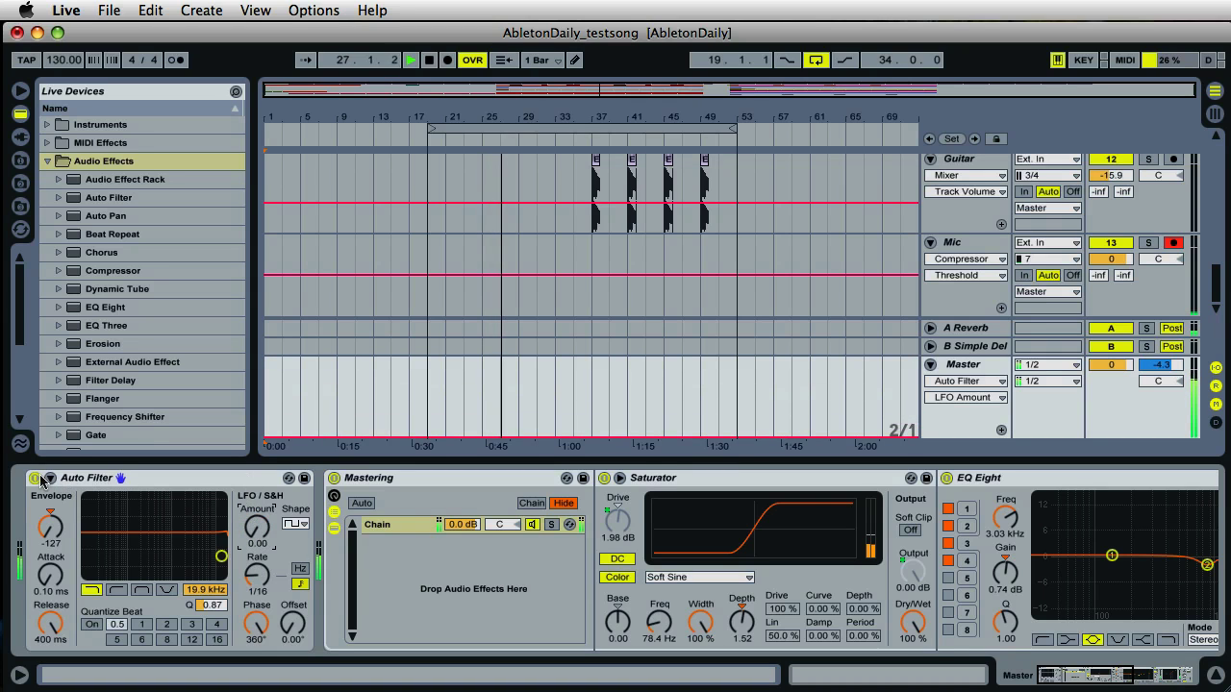
left_click(428, 60)
left_click(34, 479)
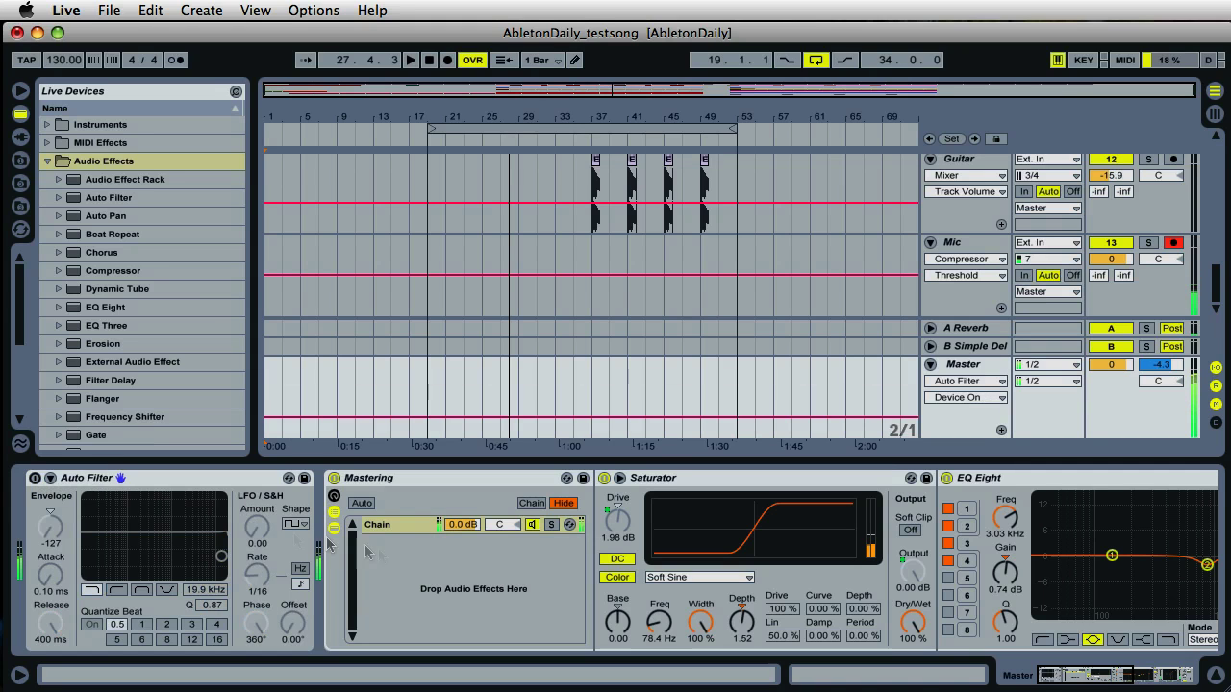
Step: Set the Auto Filter's envelope amount to 2.02 and its LFO amount to 30.0
left_click_drag(55, 539, 53, 539)
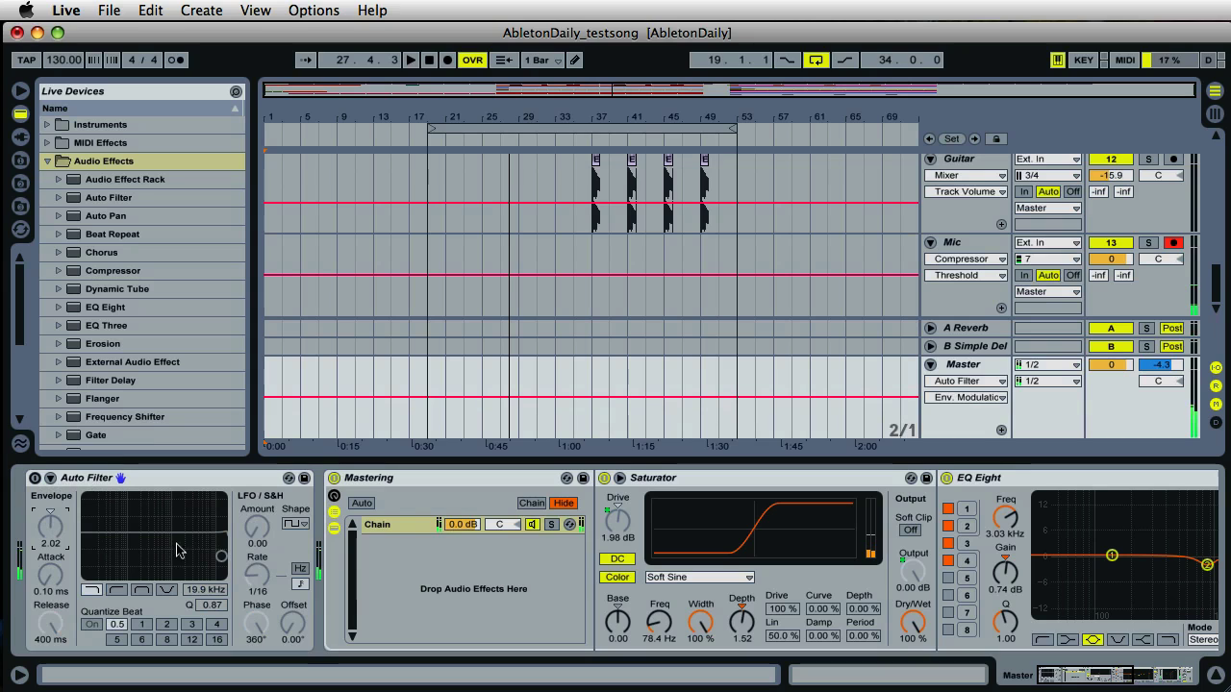
left_click(216, 519)
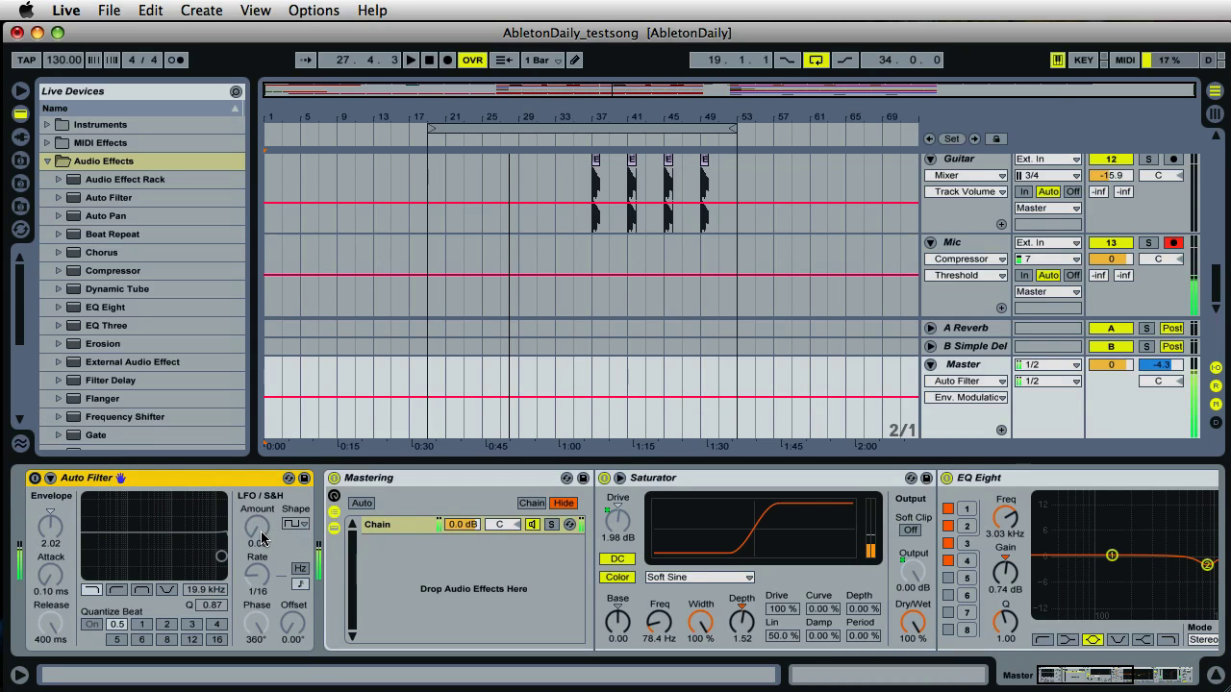
mouse_move(257, 541)
left_mouse_down()
mouse_move(258, 528)
mouse_move(258, 540)
left_mouse_up()
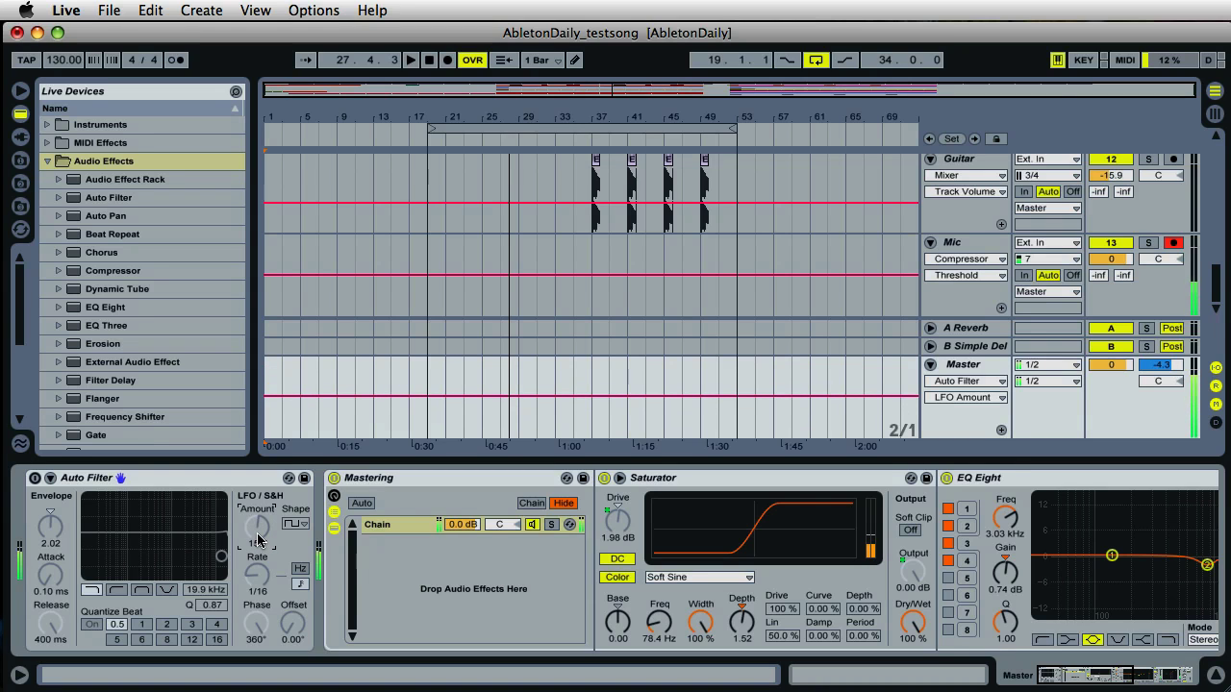
left_click_drag(258, 540, 258, 541)
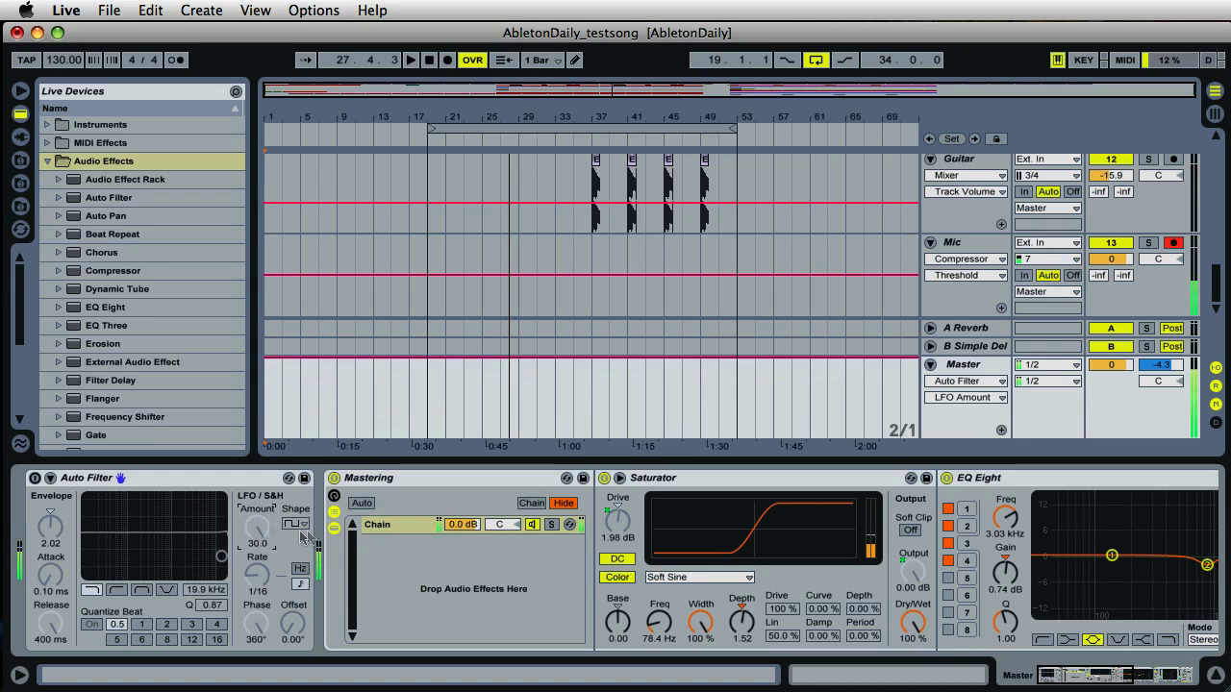
Step: Switch the Auto Filter's LFO shape to sine and back to square
left_click(304, 526)
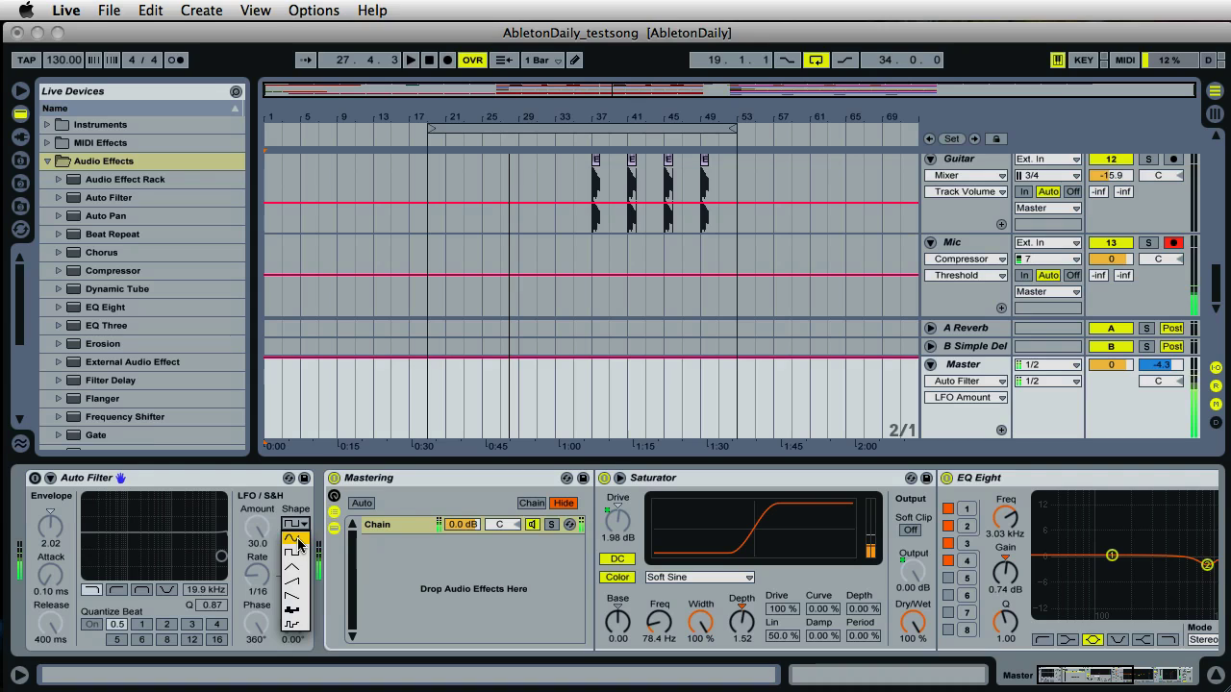
left_click(298, 544)
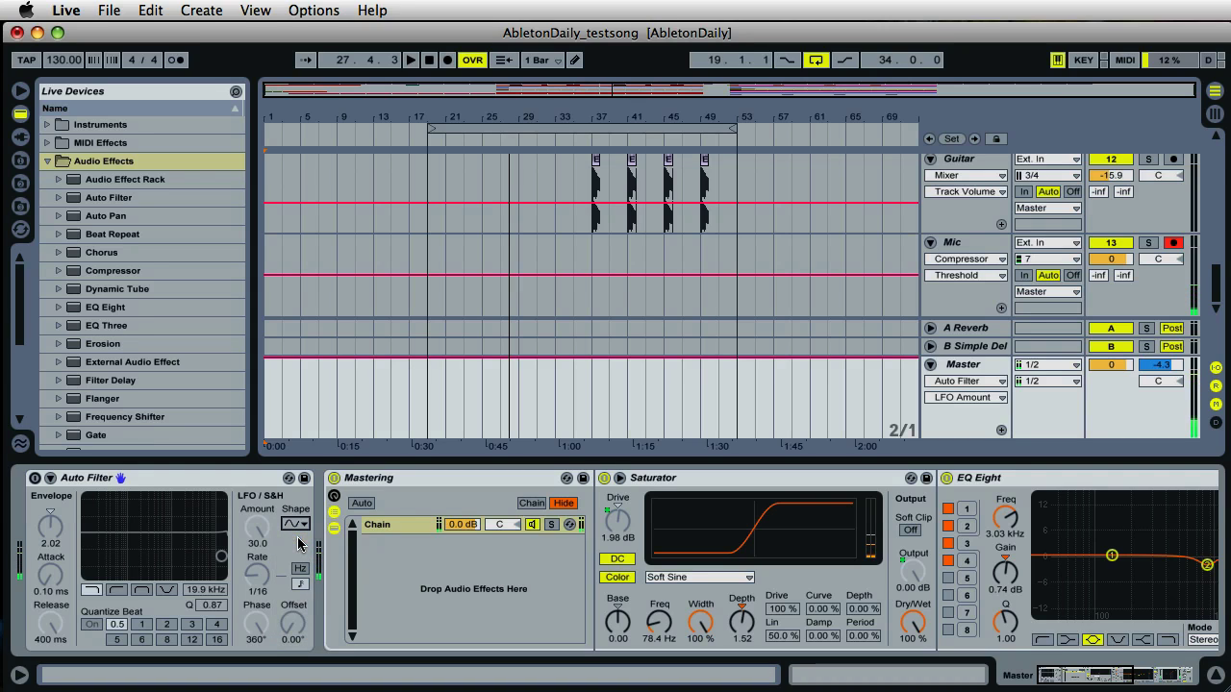
left_click(296, 525)
left_click(298, 551)
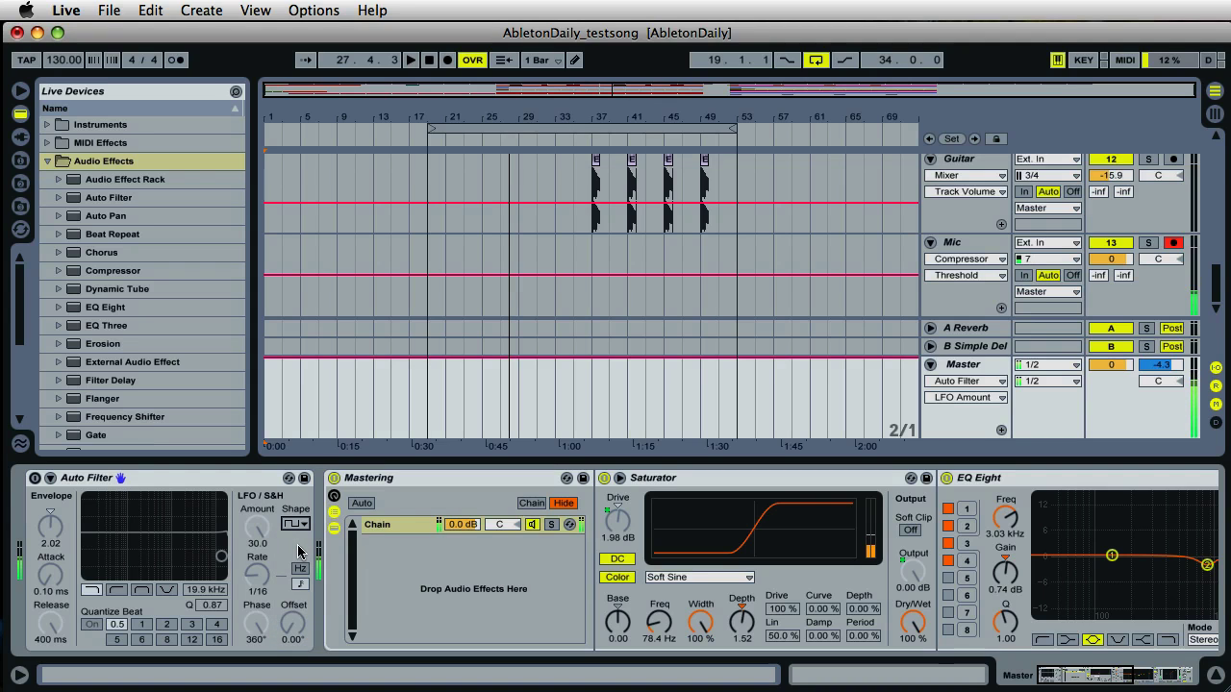
Step: Play from just before the Guitar clips with the Auto Filter on, setting the envelope amount to -84.7 and LFO amount to 22.6
left_click(567, 137)
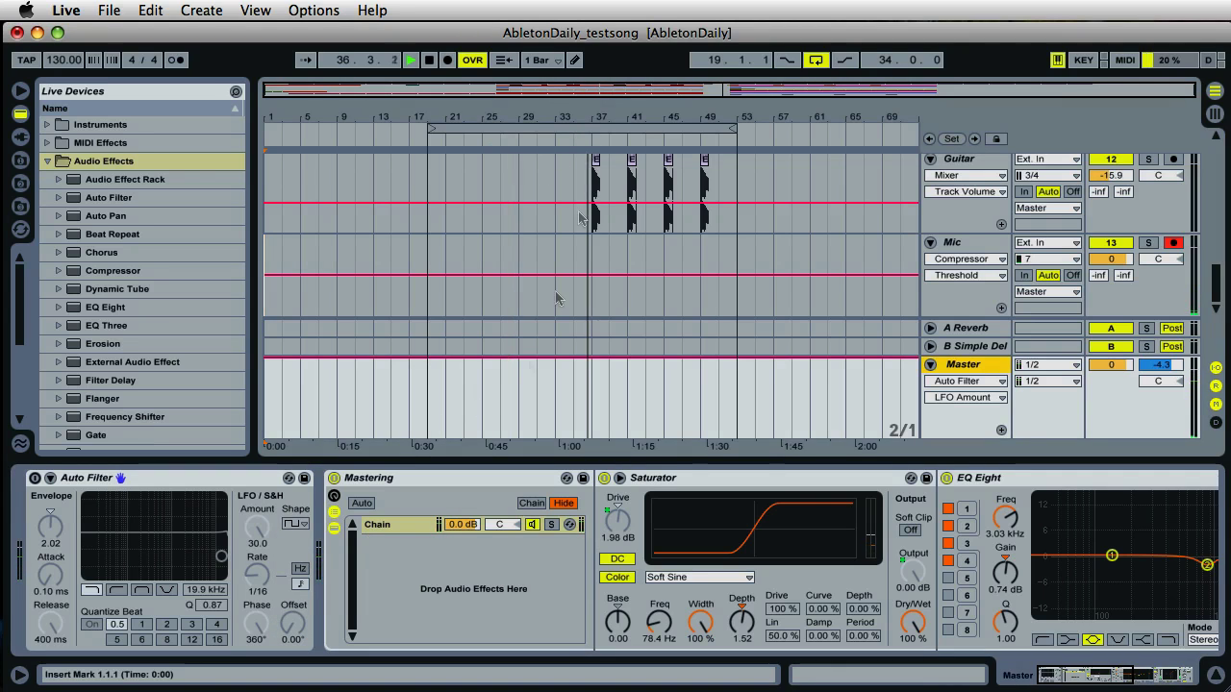
left_click(34, 478)
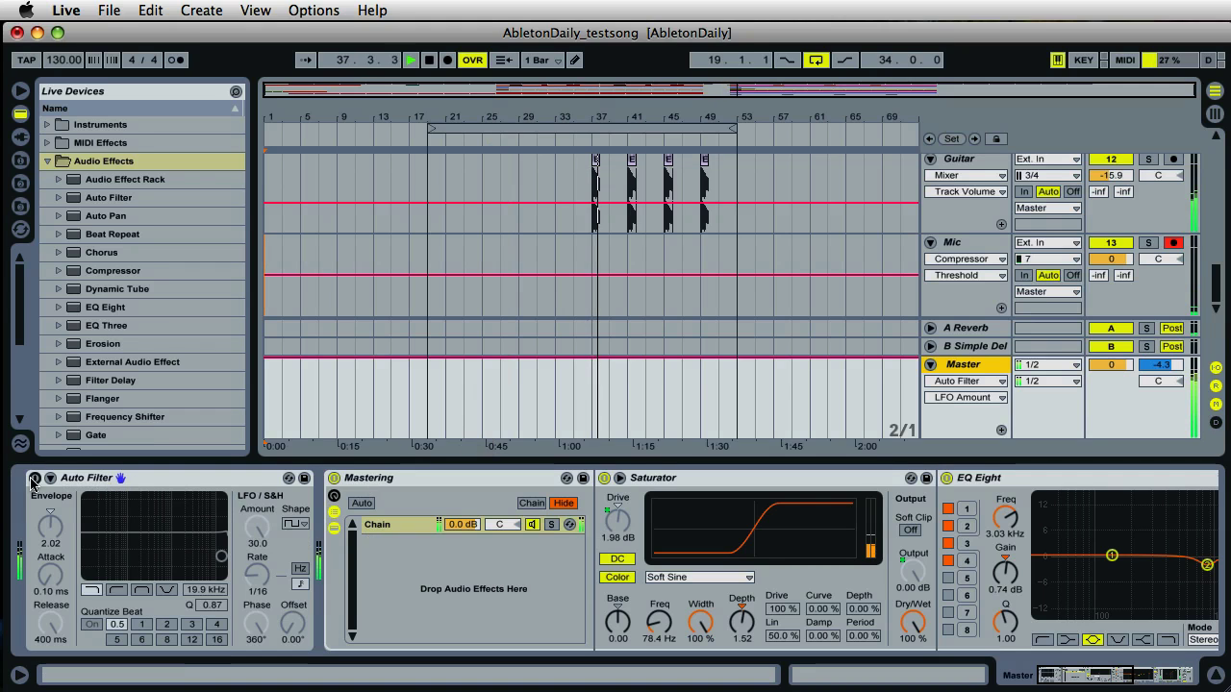
left_click_drag(51, 525, 53, 524)
left_click(298, 524)
left_click(300, 542)
left_click_drag(258, 527, 260, 532)
left_click_drag(51, 525, 51, 520)
Step: Audition different LFO shapes during playback, including triangle and rising sawtooth, ending on the falling sawtooth
left_click(299, 524)
left_click(300, 543)
left_click(300, 525)
left_click(300, 527)
left_click(300, 527)
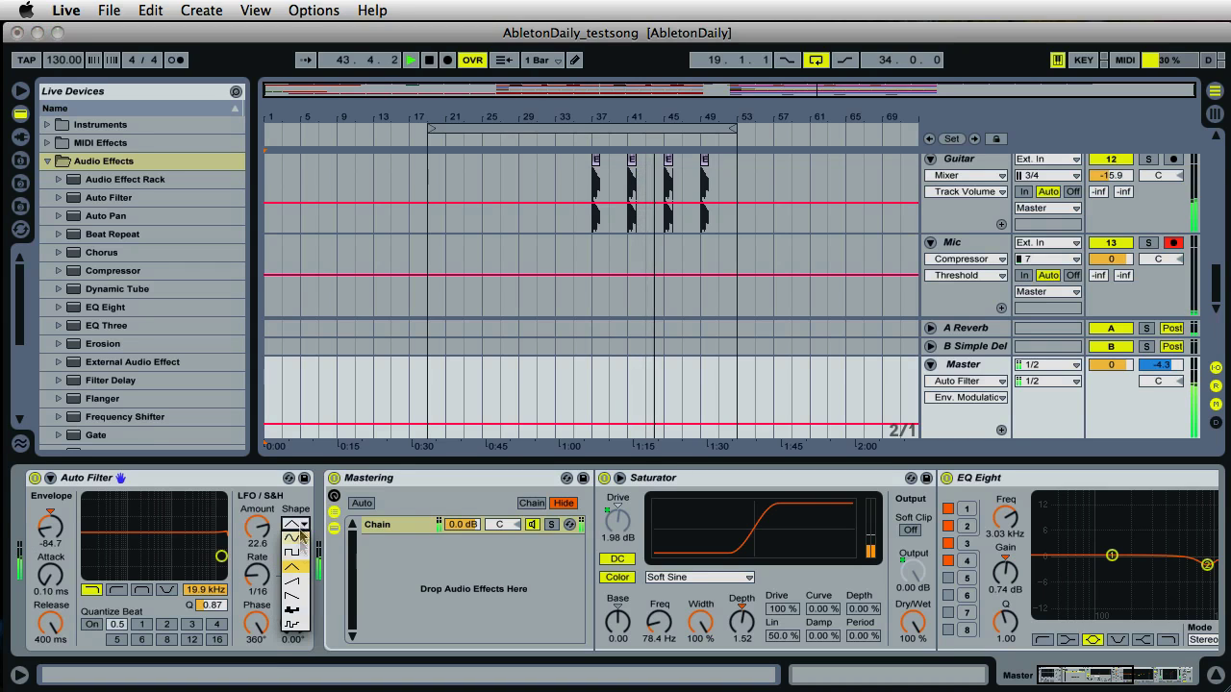
left_click(298, 582)
left_click(296, 524)
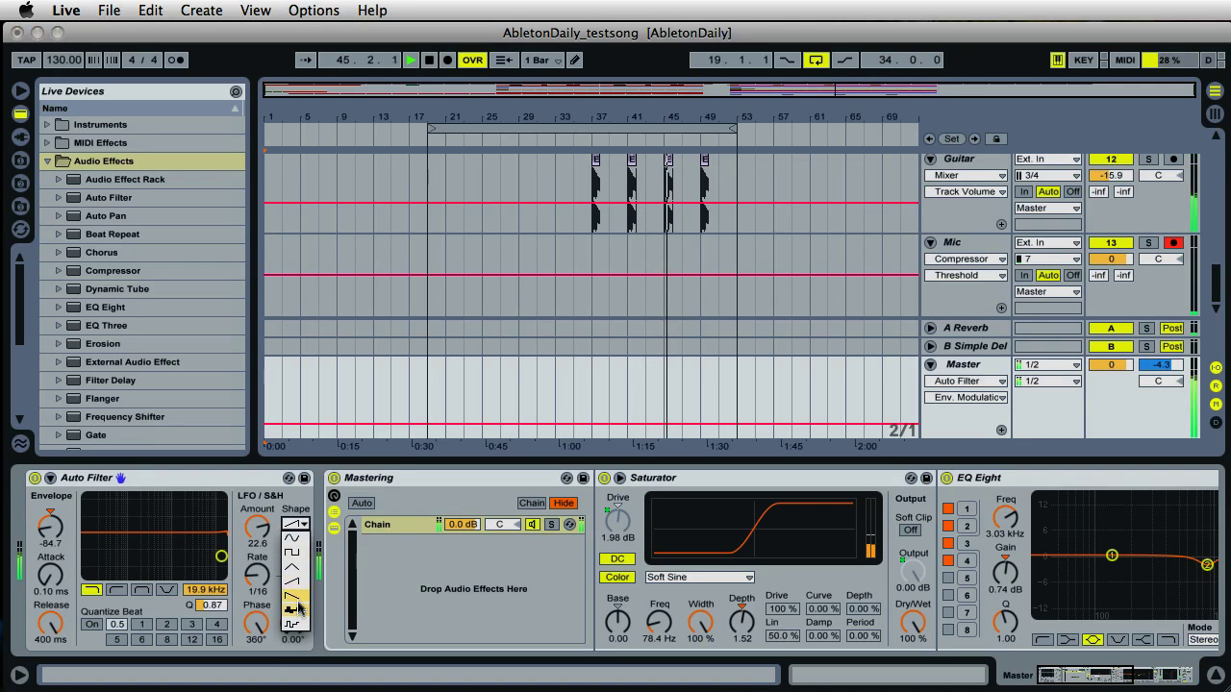
left_click(298, 605)
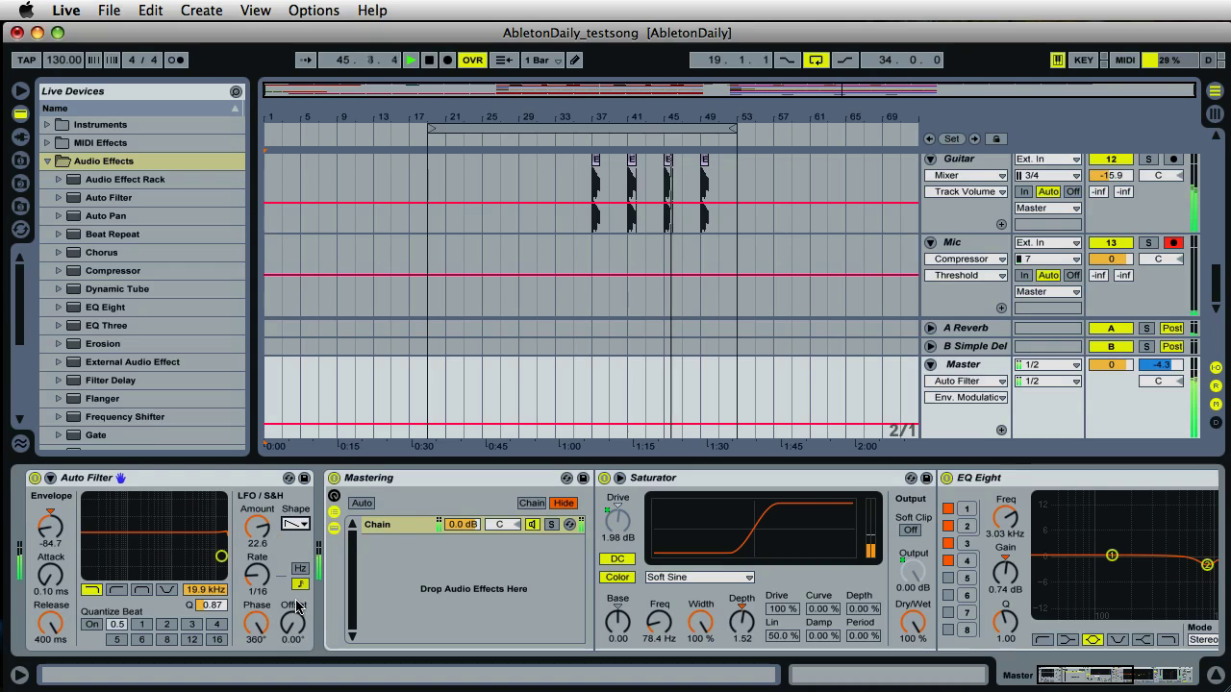
Step: Set the Auto Filter's envelope amount to -123 and its LFO amount to 30.0 while the song plays
left_click(50, 539)
left_click(253, 523)
left_click_drag(249, 515, 252, 535)
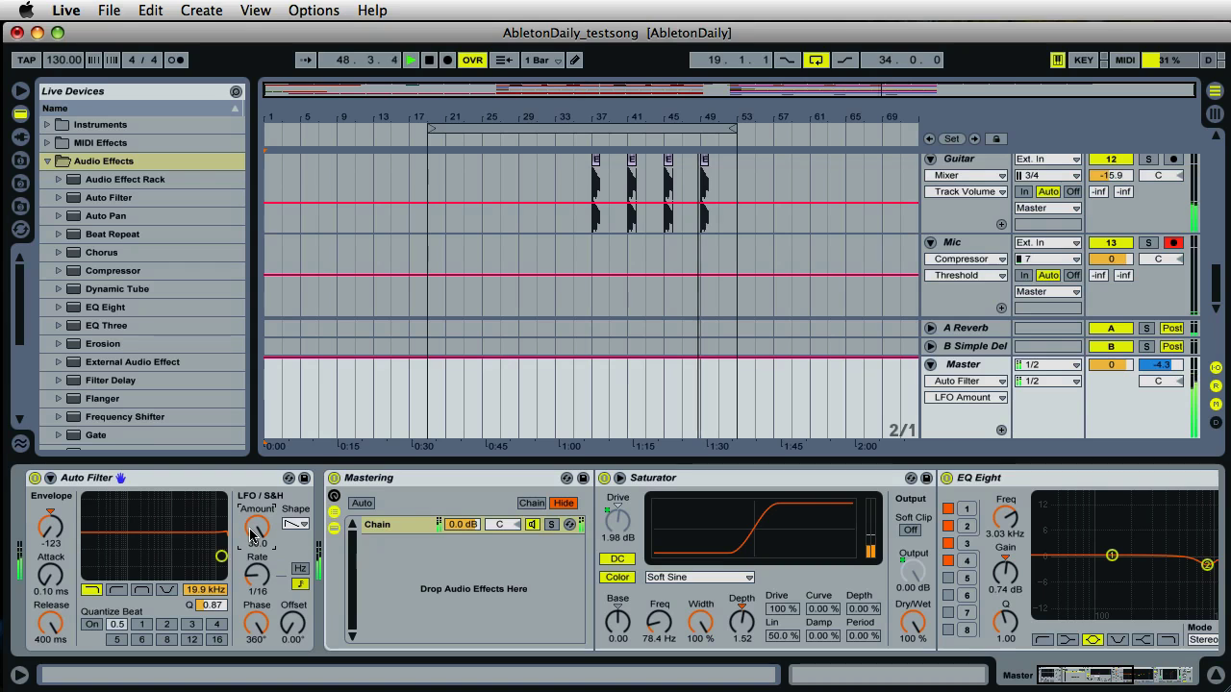
Step: Stop playback and switch off the Auto Filter
left_click(429, 60)
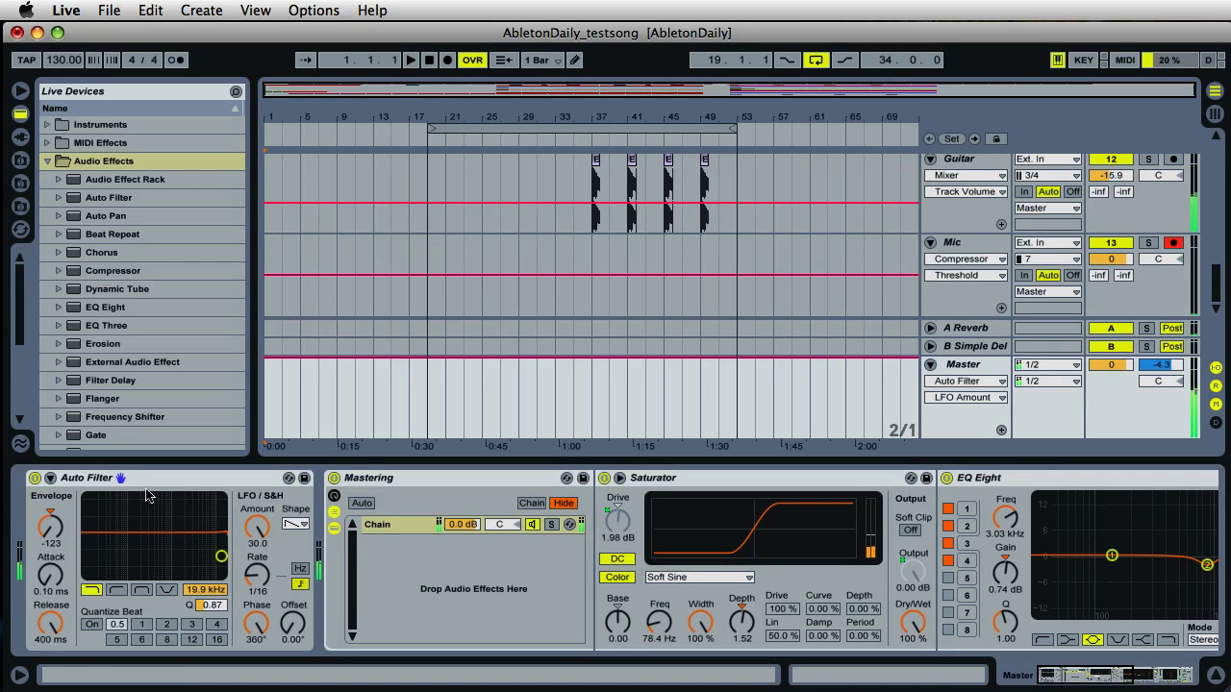
left_click(34, 478)
left_click(35, 479)
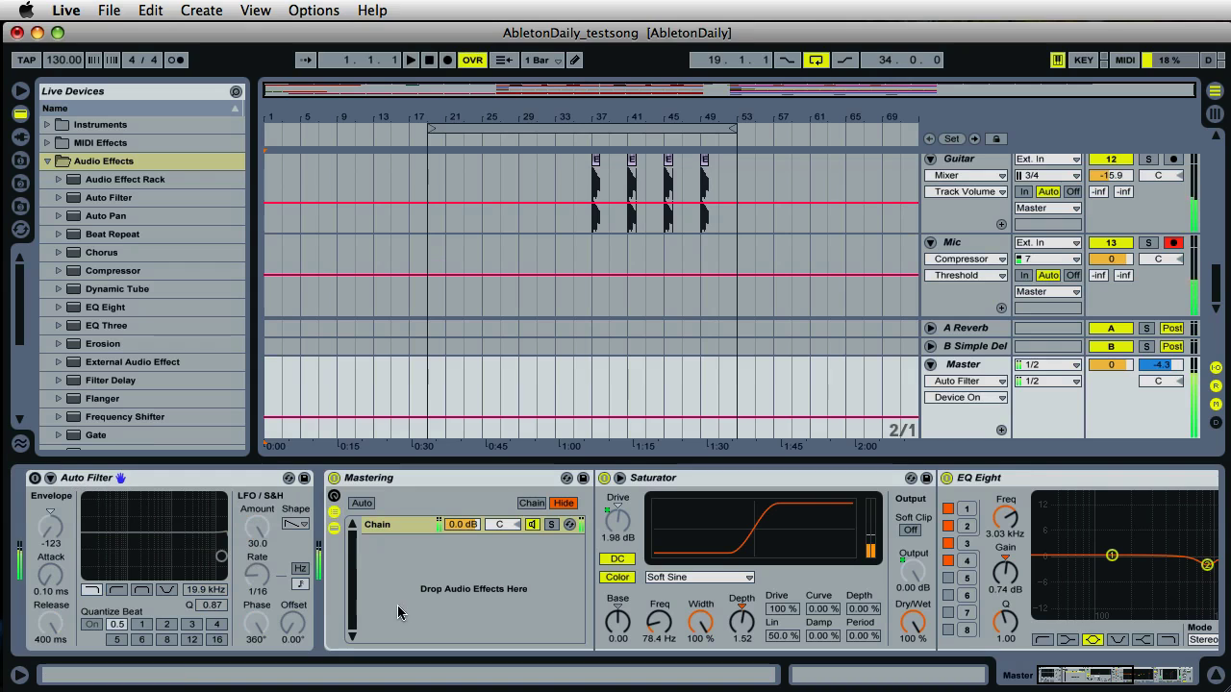
Step: Browse the LFO shape options, choose the square shape and set the LFO rate to tempo sync
left_click(301, 527)
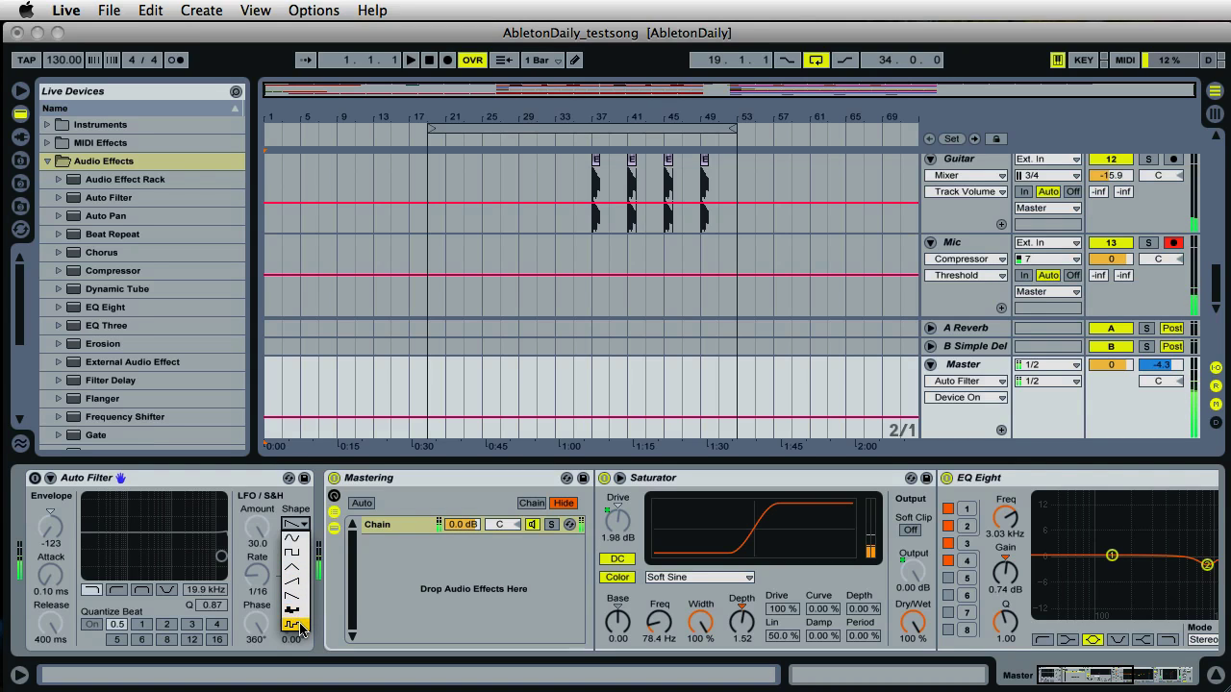
left_click(301, 510)
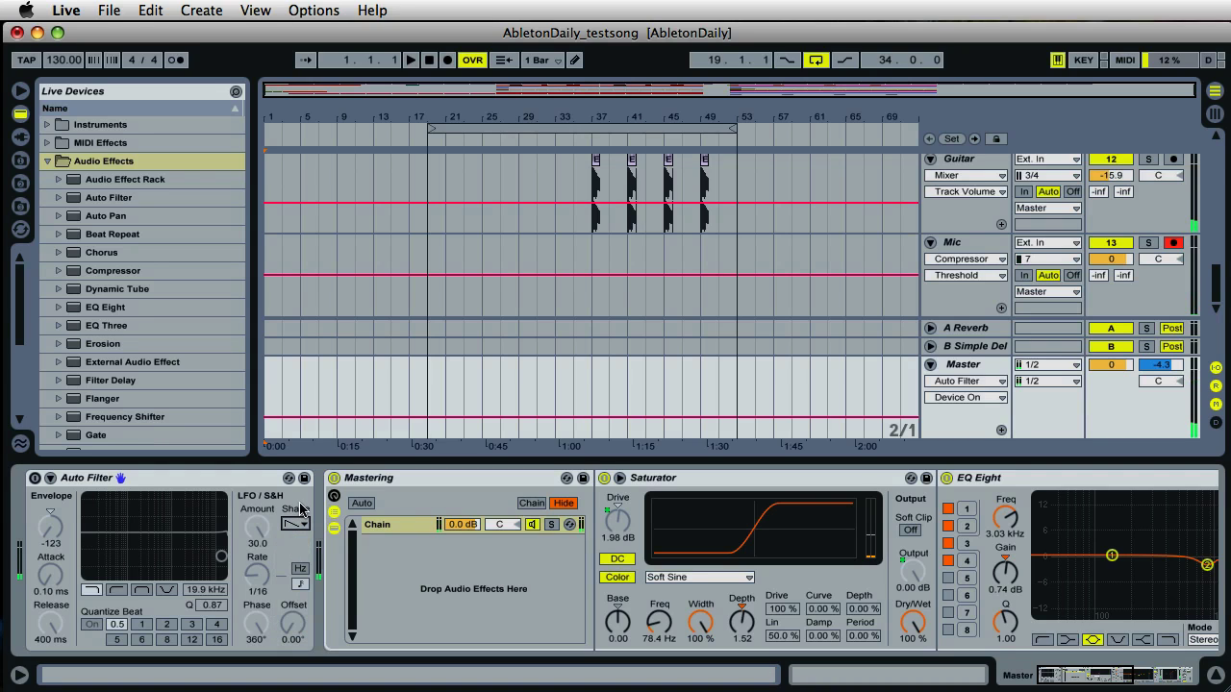
left_click(301, 526)
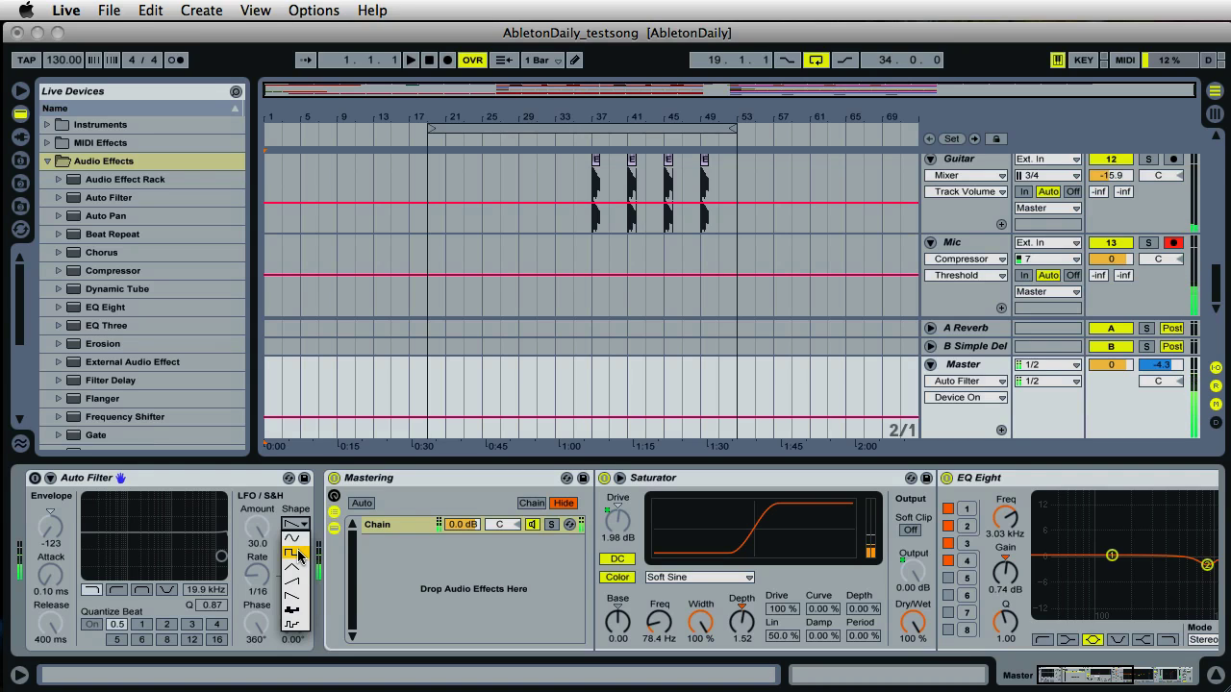
left_click(299, 555)
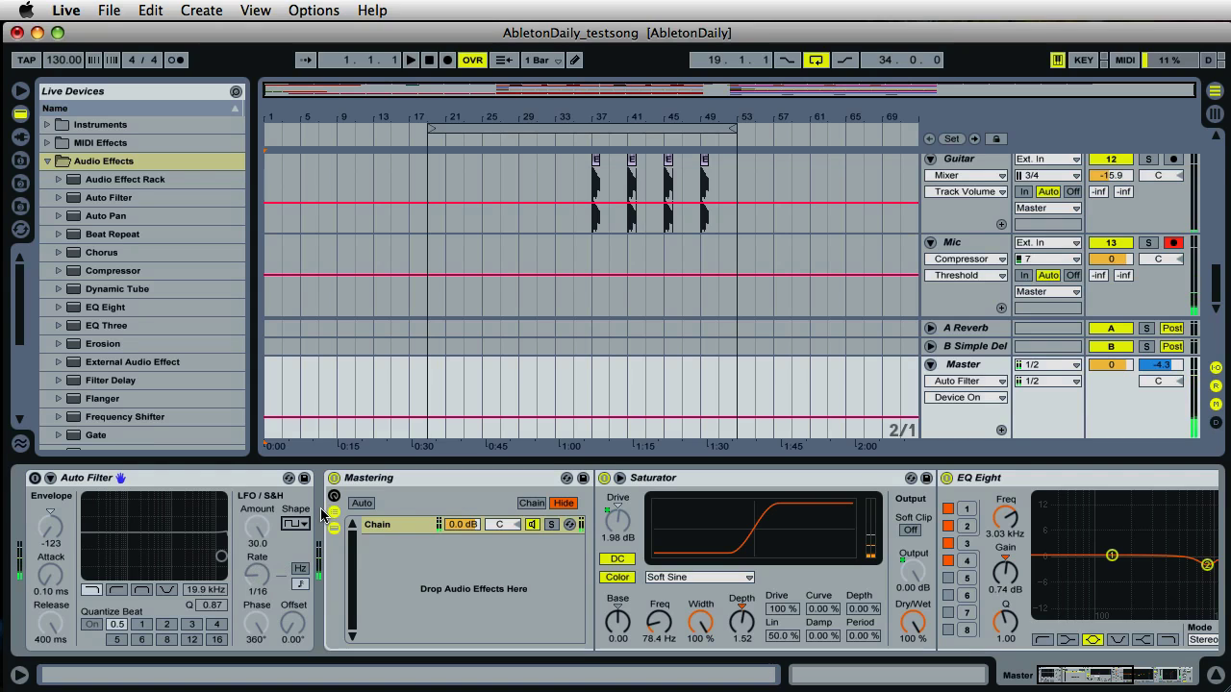
left_click(300, 586)
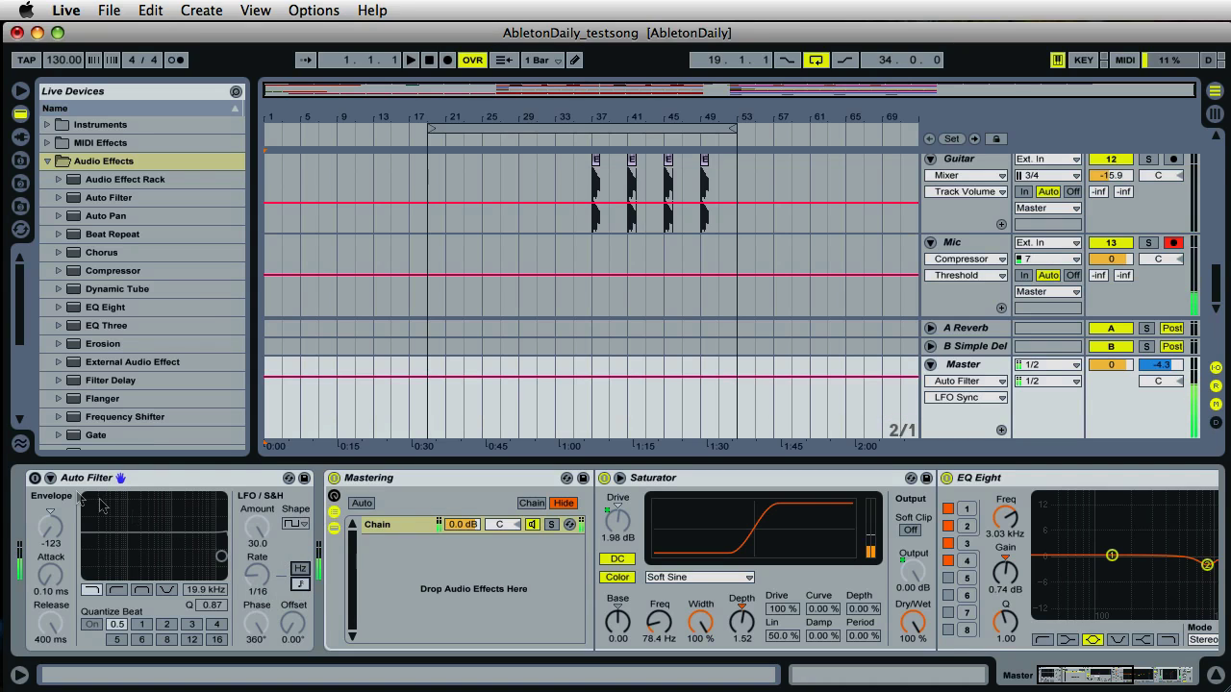
Step: Switch on the Auto Filter and set its envelope amount to 18.1 and LFO amount to 15.0
left_click(34, 479)
left_click_drag(258, 538, 258, 539)
left_click_drag(55, 536, 55, 536)
left_click_drag(242, 537, 242, 537)
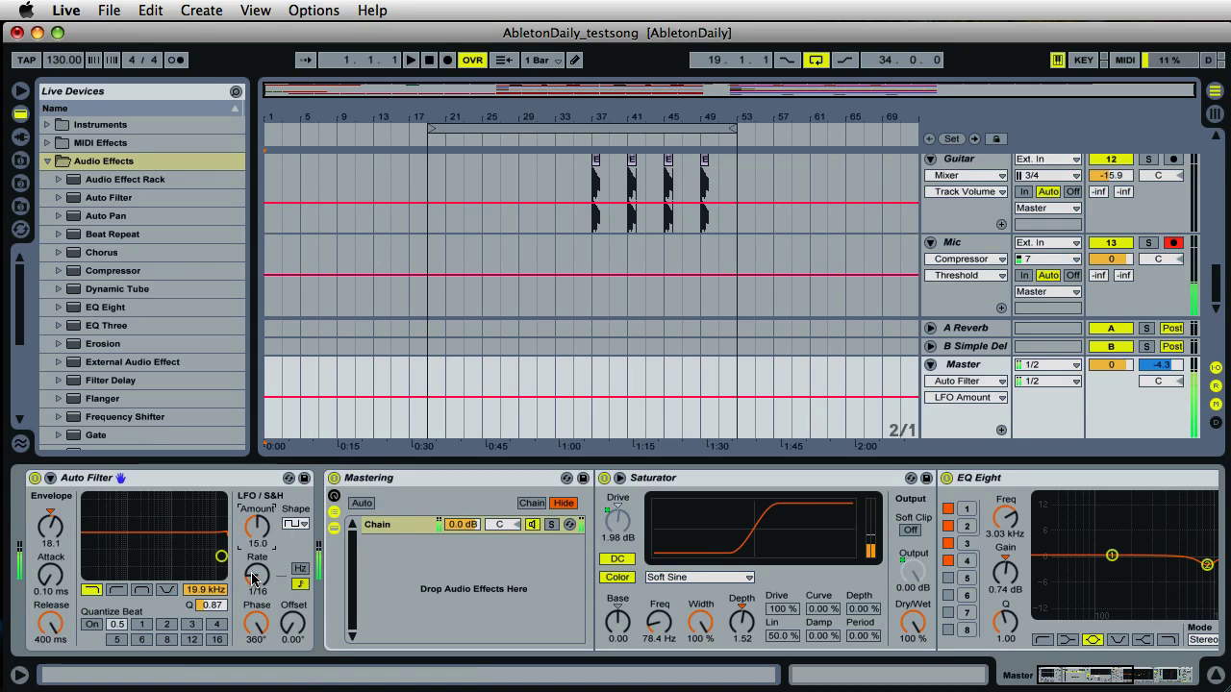
Step: Play from the first Guitar clip and set the LFO amount to 30.0 and the envelope amount to -127
left_click(589, 139)
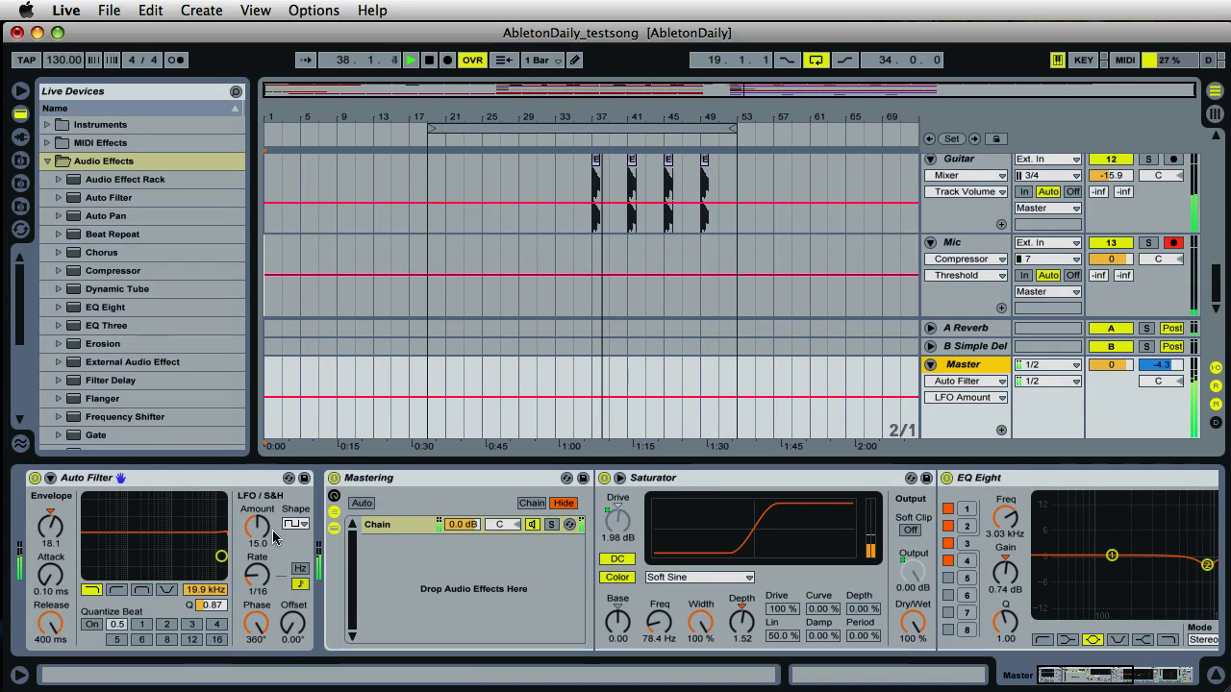
left_click_drag(255, 535, 255, 491)
left_click_drag(64, 537, 64, 577)
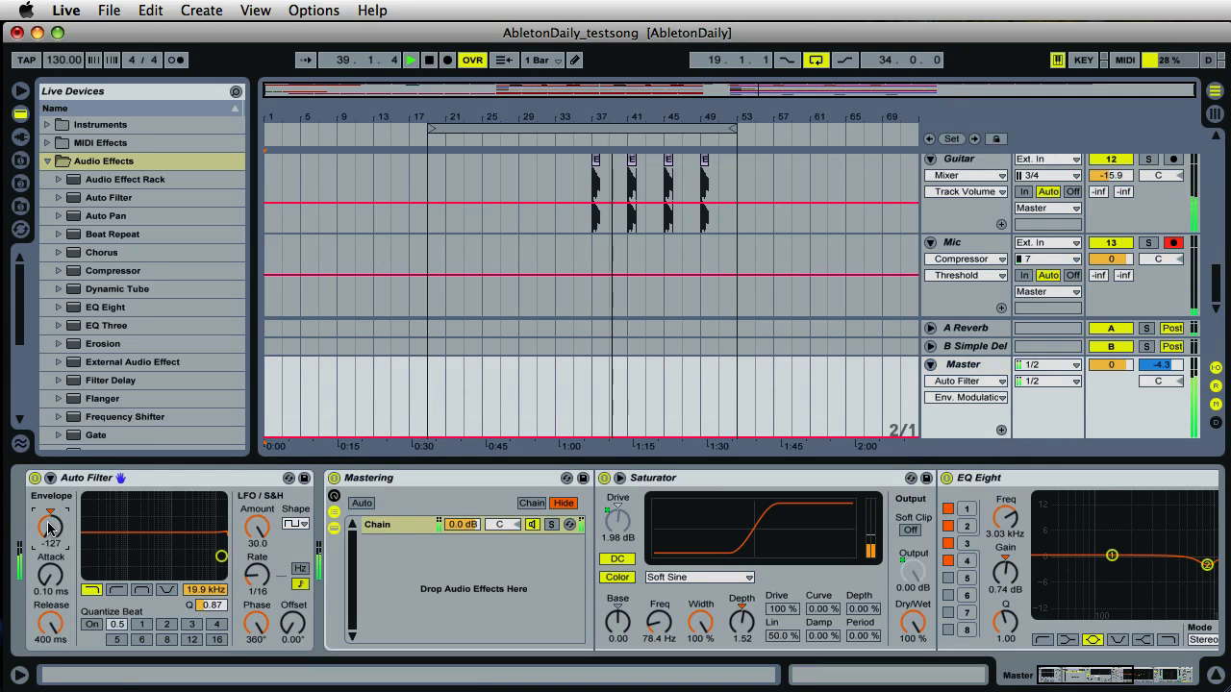
Step: Audition an LFO rate of 1/8, restore it to 1/16 and stop playback
left_click_drag(258, 581, 260, 575)
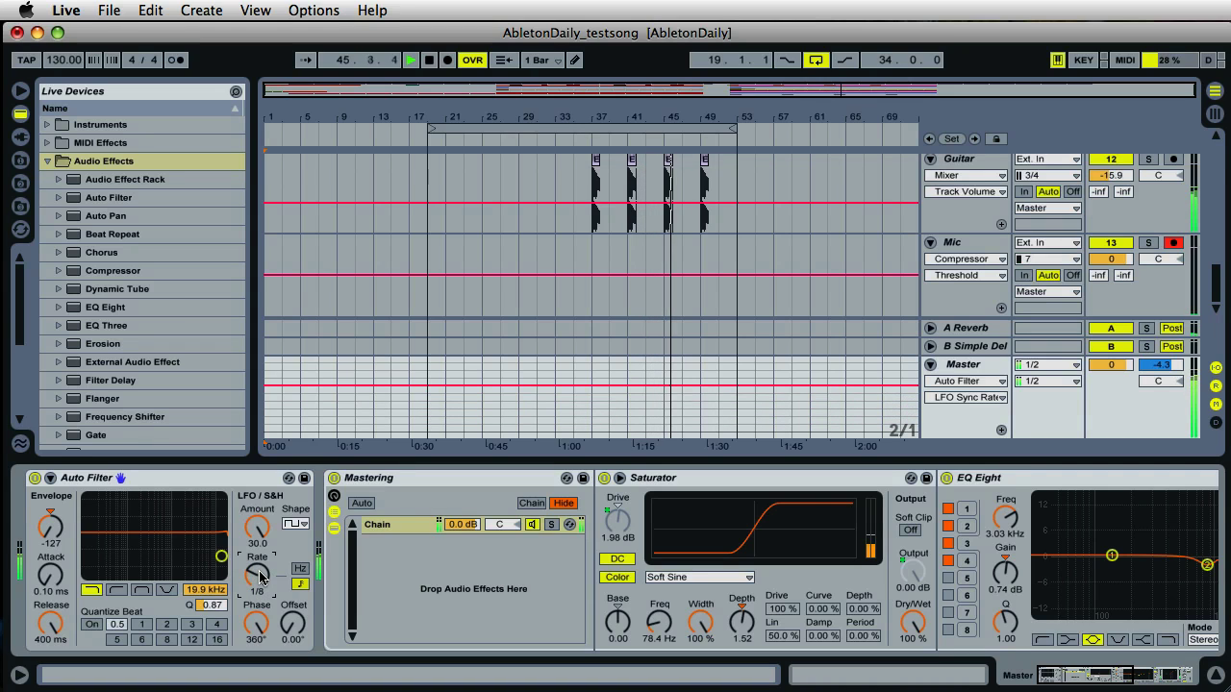
left_click_drag(259, 576, 259, 576)
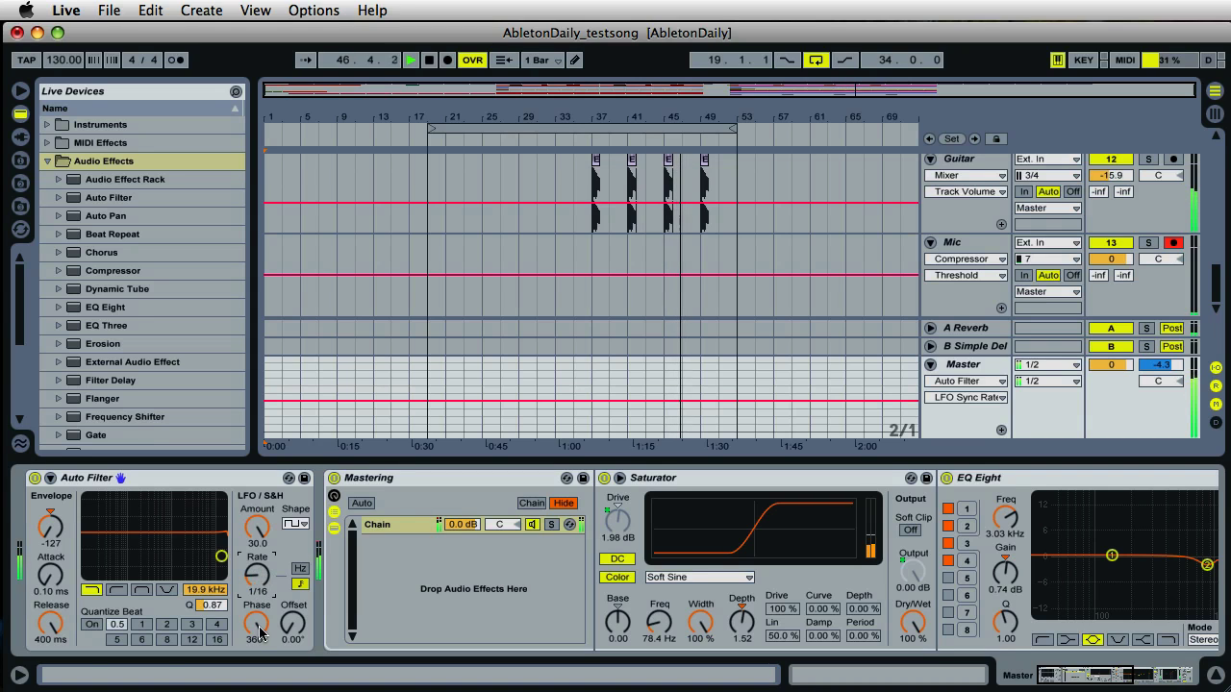
left_click(430, 60)
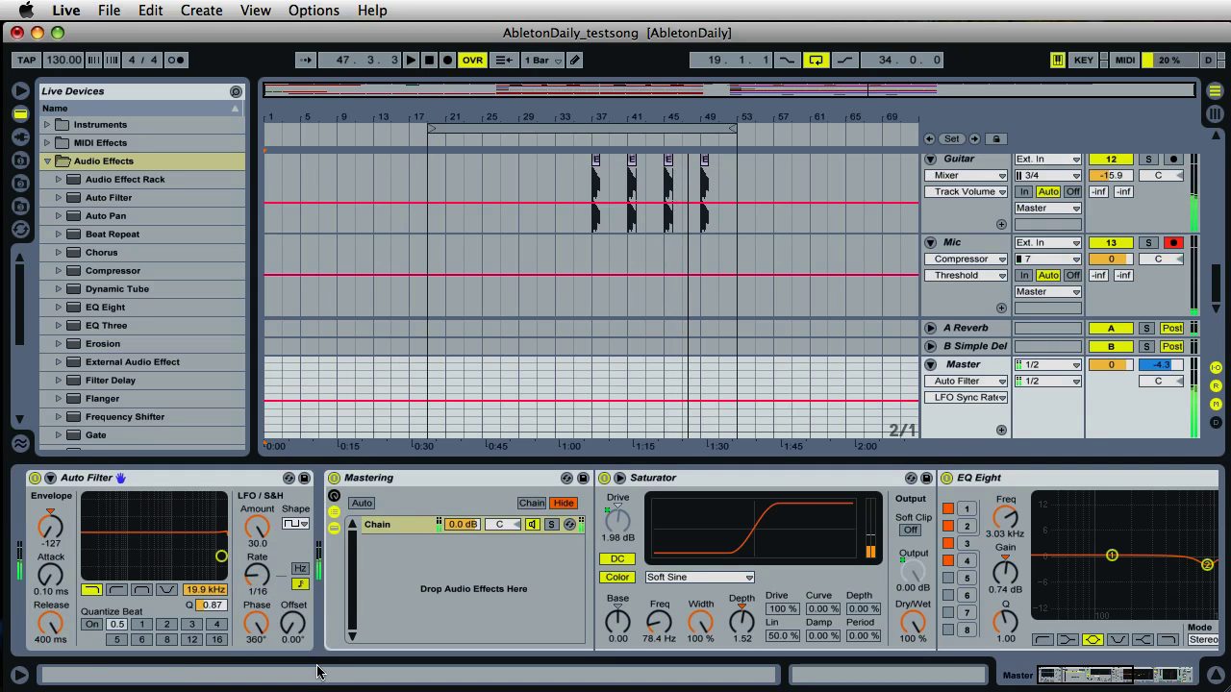
Step: Bypass the Auto Filter, set its envelope amount to 4.03 and LFO amount to 15.2, and switch it back on
left_click(35, 478)
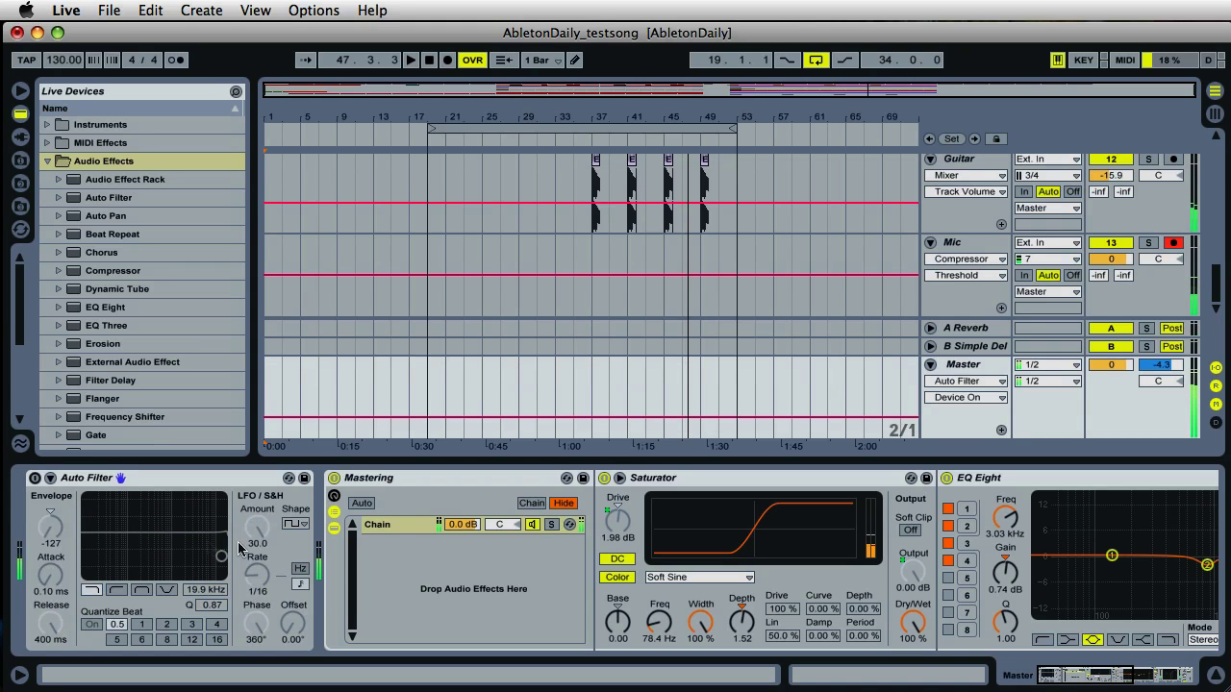
left_click(51, 529)
left_click_drag(51, 534, 77, 536)
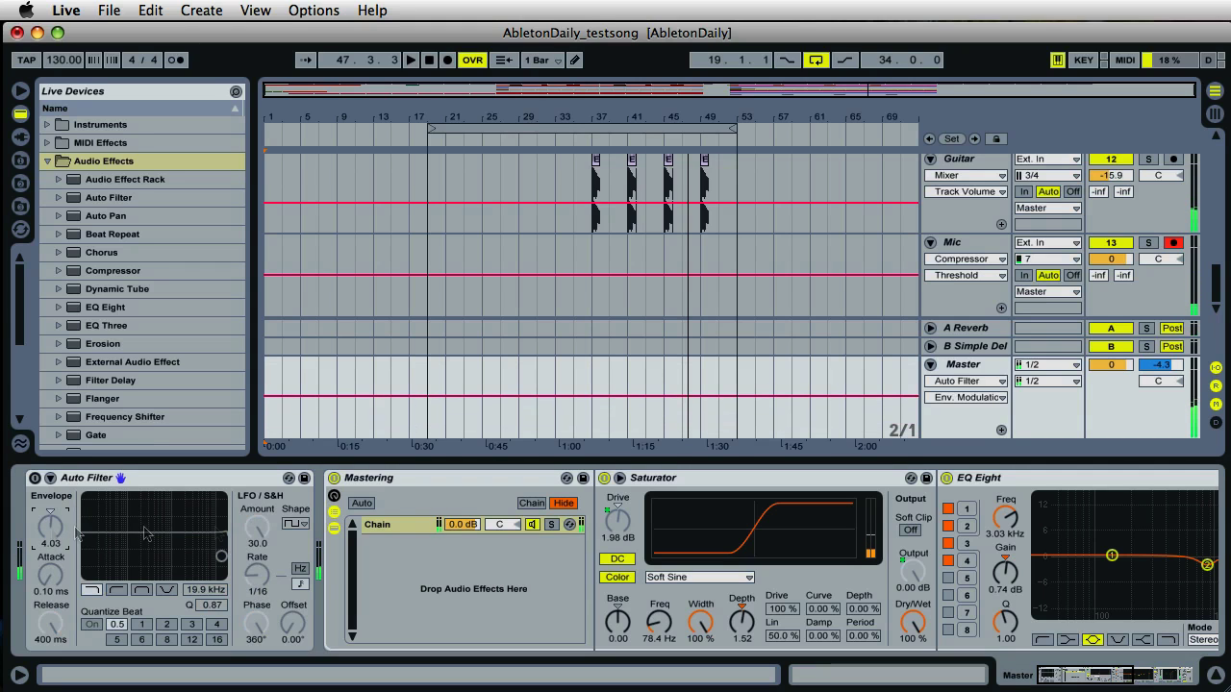
left_click_drag(255, 528, 256, 540)
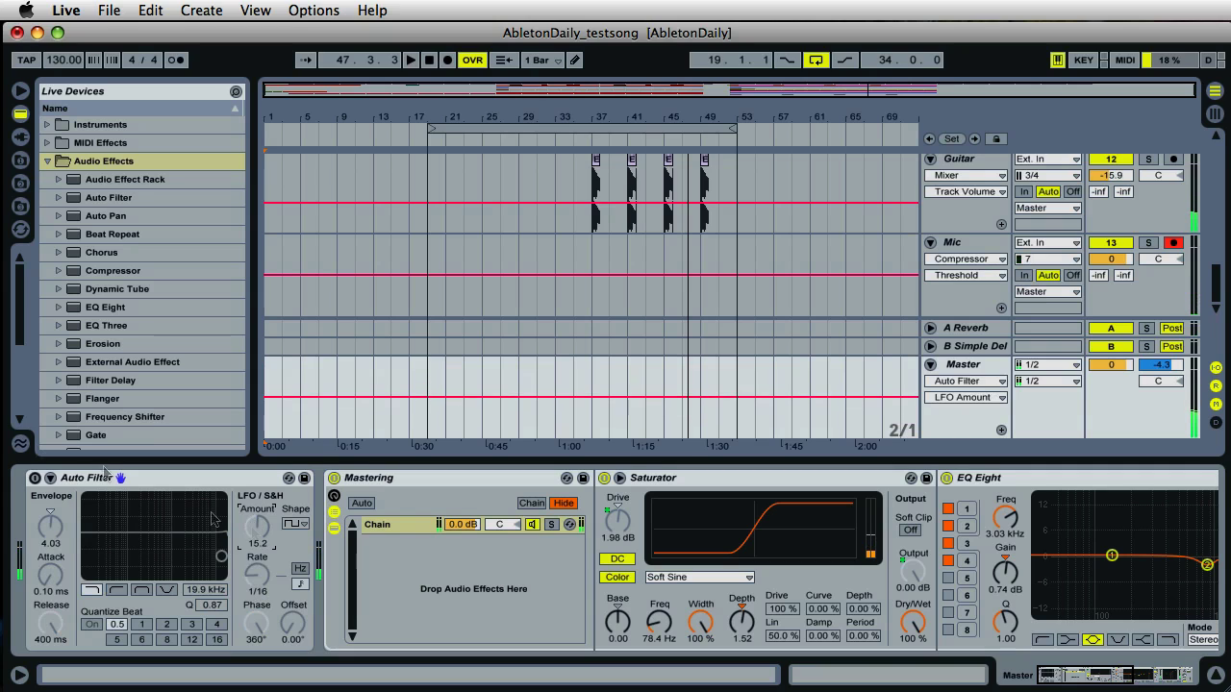
left_click(33, 478)
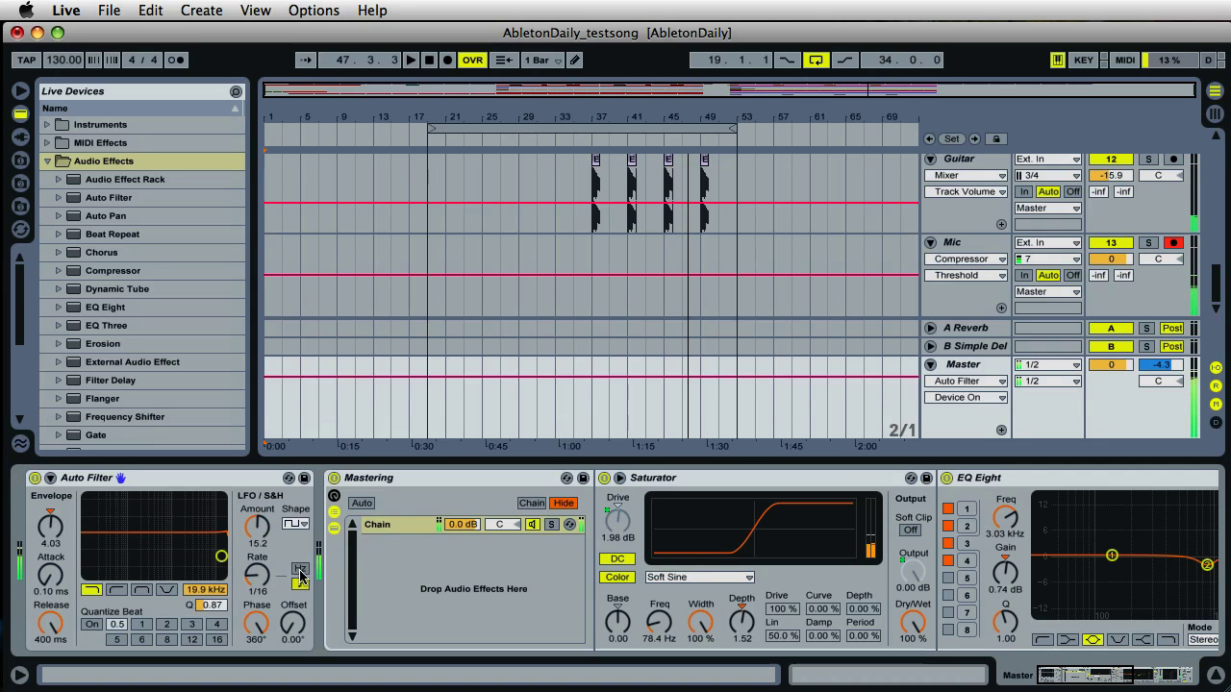
Step: Switch the Auto Filter's LFO rate to Hz, sweep it between 0.01 and 10.0 Hz, and set it to 2.15 Hz
left_click(300, 571)
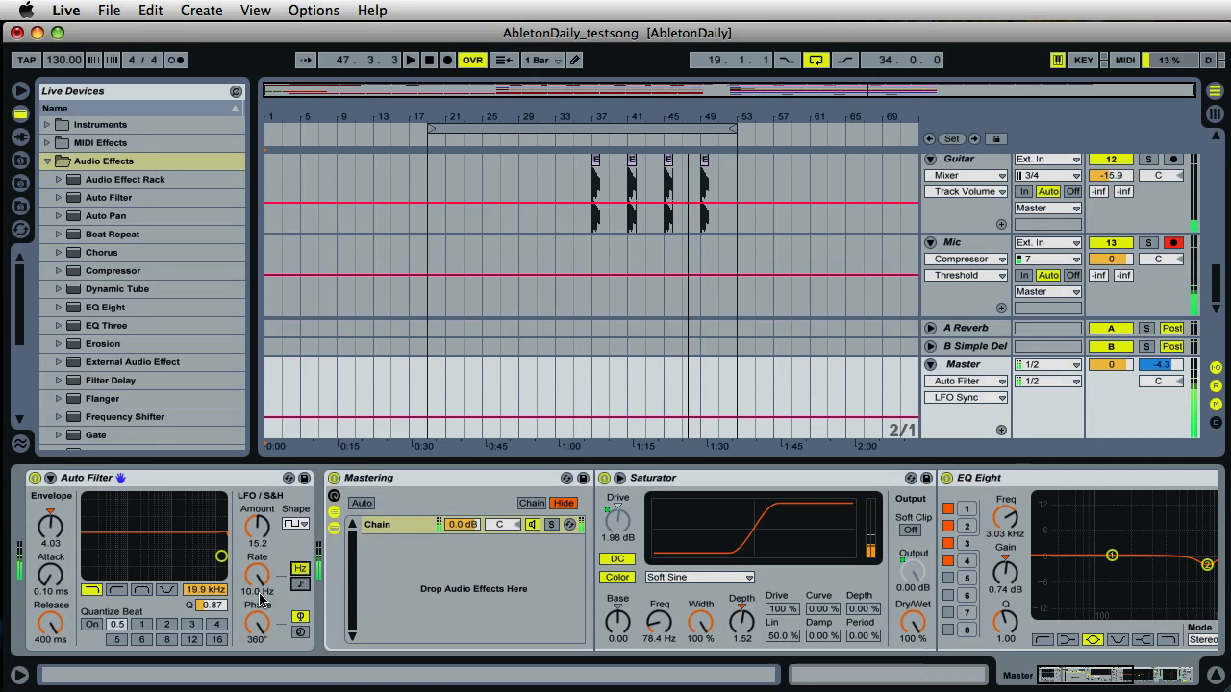
left_click_drag(258, 581, 260, 582)
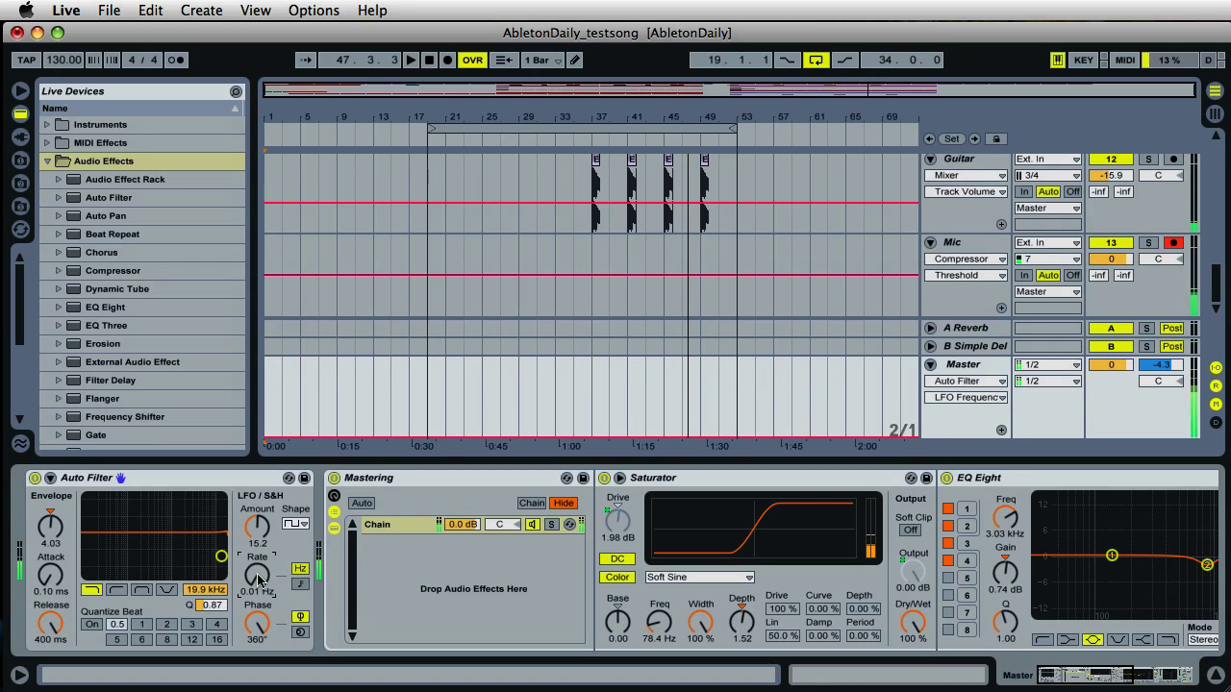
left_click_drag(257, 581, 259, 580)
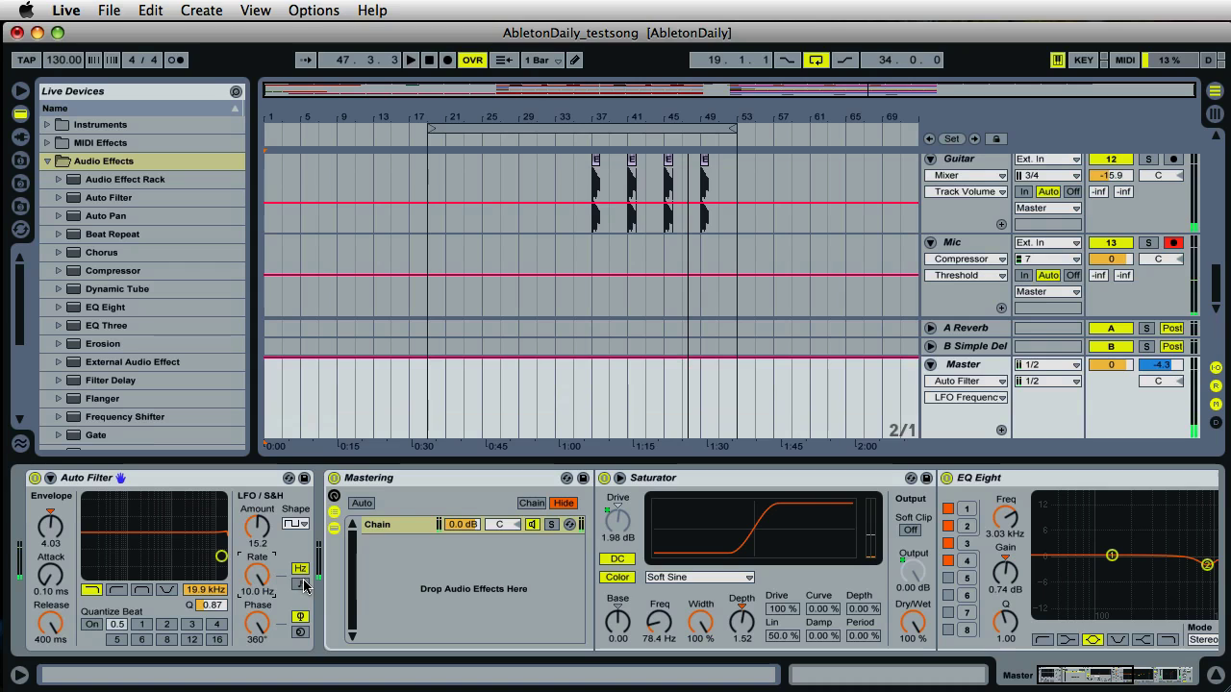
left_click_drag(258, 575, 260, 575)
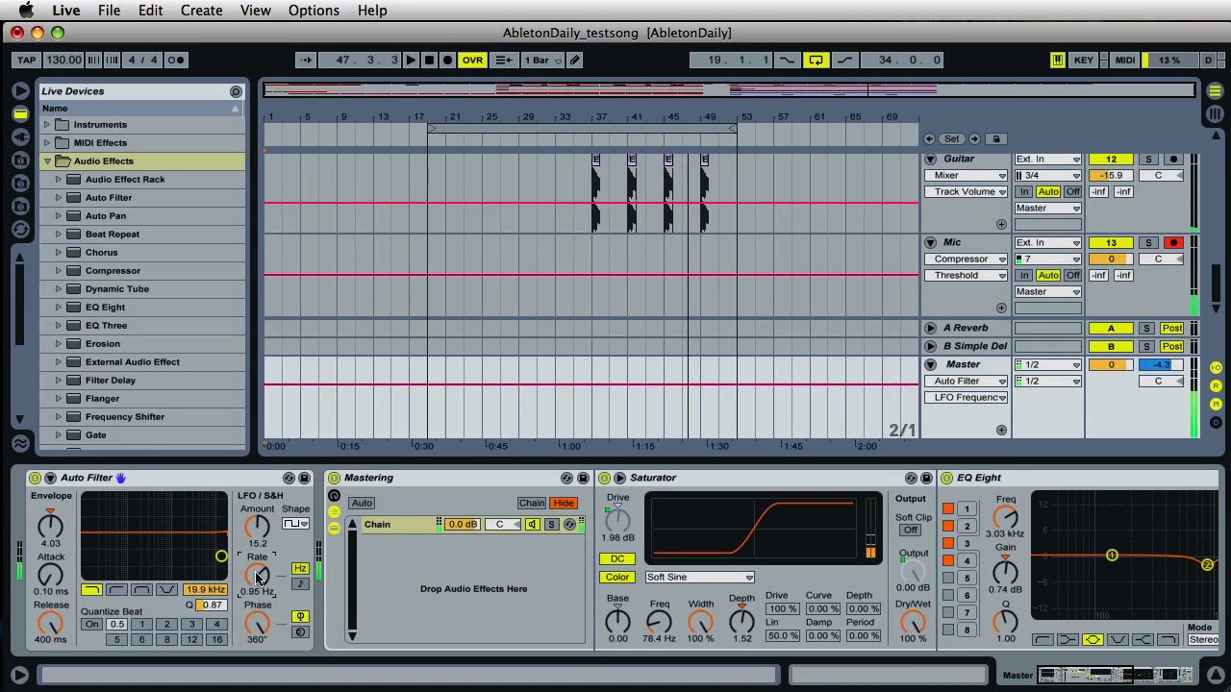
left_click_drag(258, 575, 257, 575)
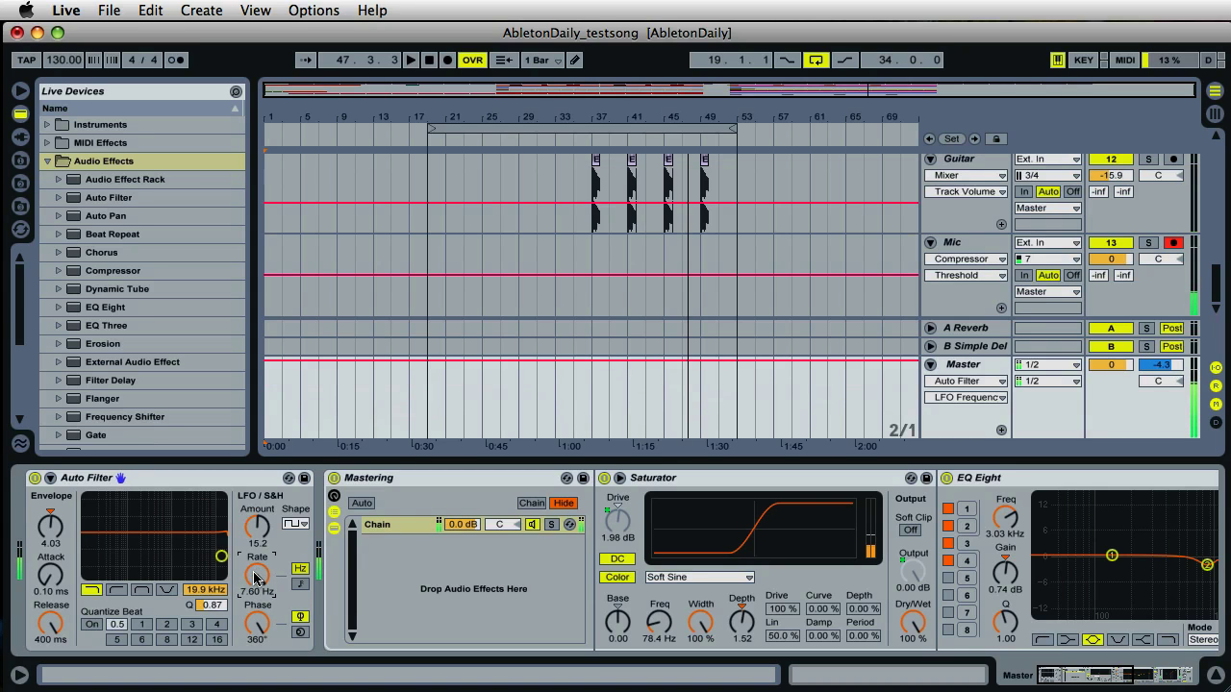
left_click_drag(258, 575, 257, 578)
Step: Play from the first Guitar clip while setting the envelope amount to -127, the LFO amount to 30.0 and varying the LFO rate, and stop playback
left_click(588, 137)
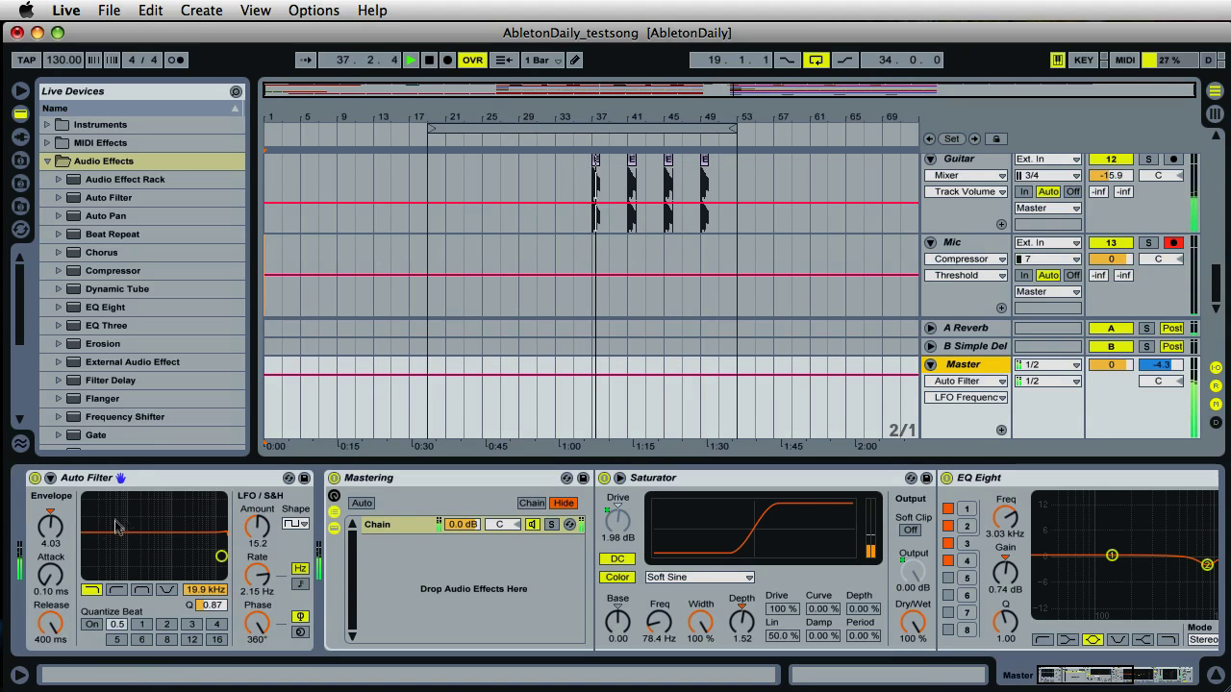
left_click_drag(55, 527, 55, 527)
left_click_drag(258, 575, 259, 582)
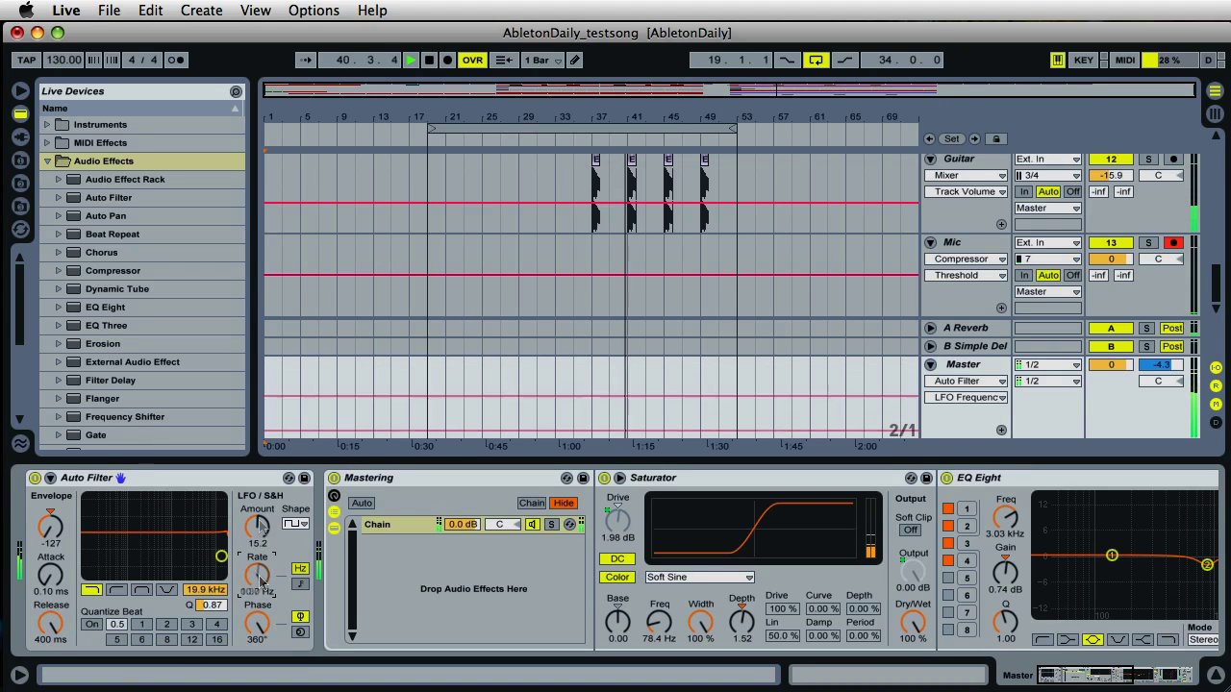
left_click_drag(258, 535, 258, 532)
left_click_drag(260, 576, 262, 579)
left_click(429, 60)
Step: Return the LFO rate to tempo sync at 1/24 and set the Auto Filter's envelope amount to -2.02 and LFO amount to 23.1
left_click(35, 478)
left_click(300, 584)
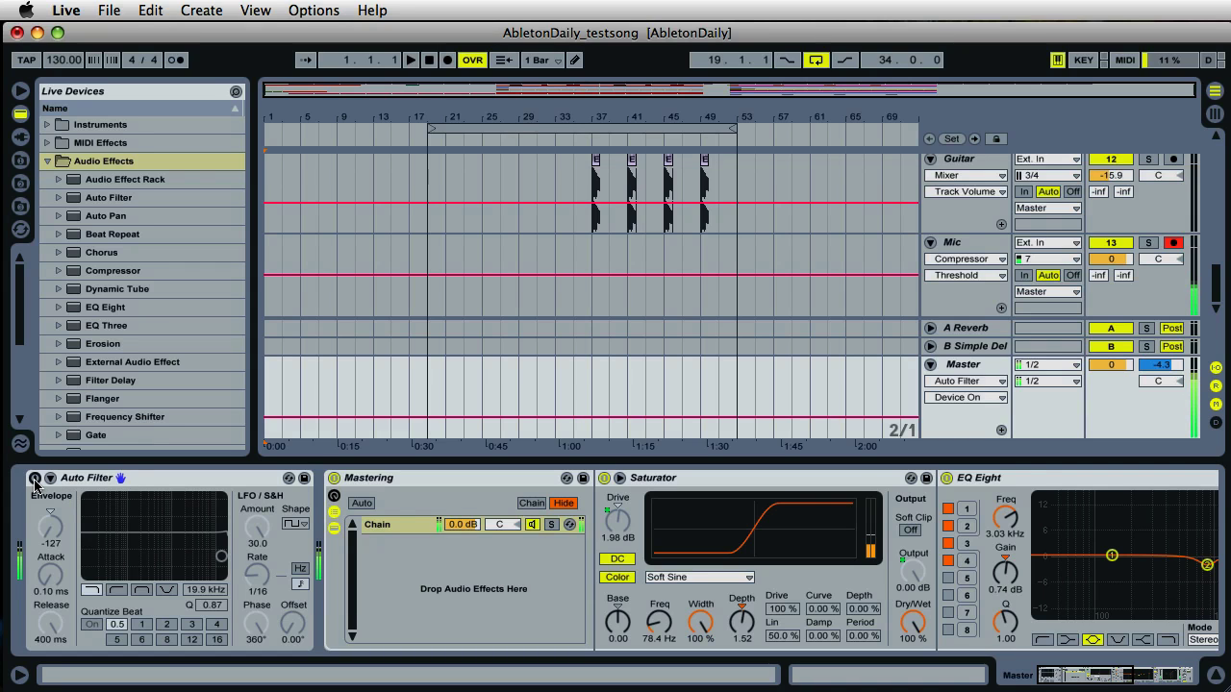
left_click(34, 478)
left_click_drag(47, 534, 47, 553)
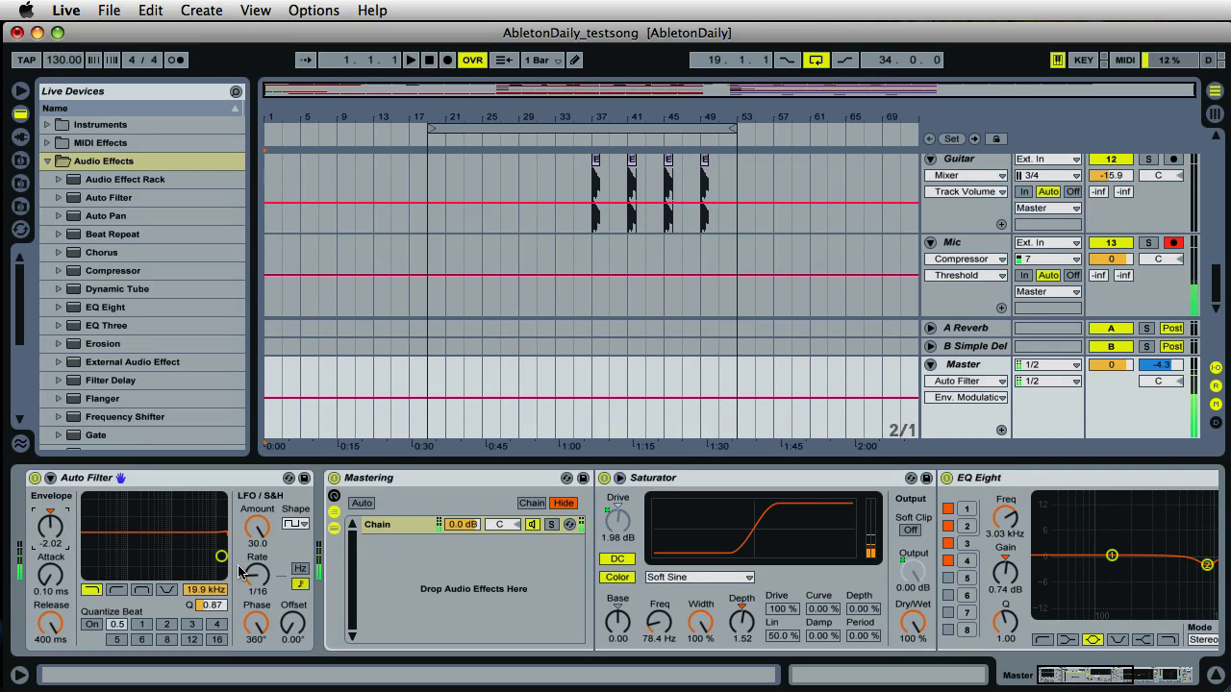
left_click_drag(256, 534, 260, 589)
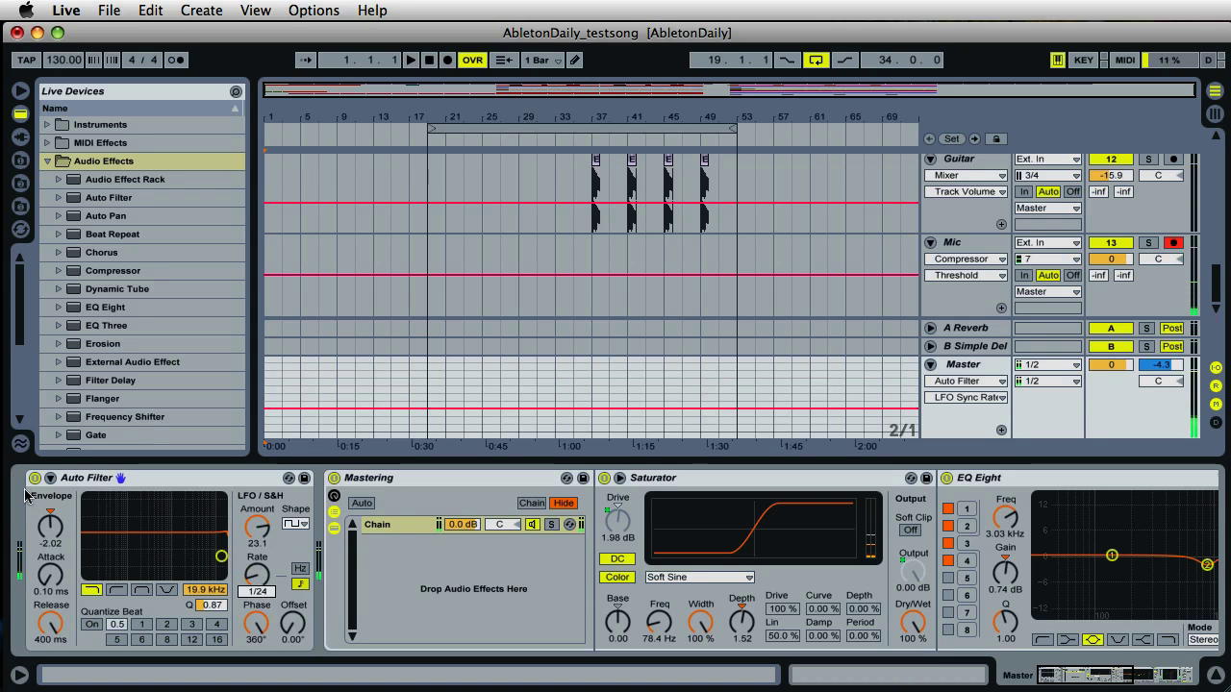